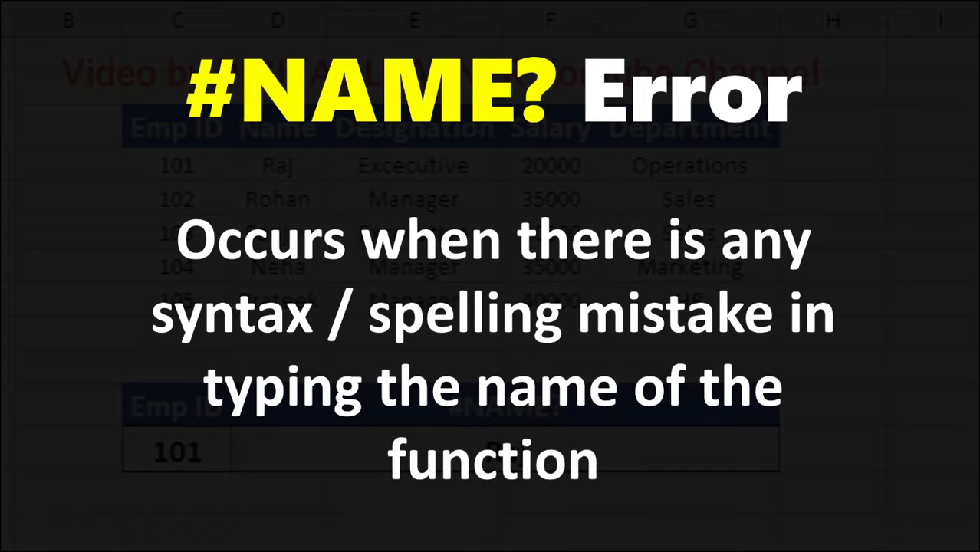
Edit the lookup formula in D12 to misspell the function name as VLOKUP
{"action": "left_click", "coordinate": [505, 448]}
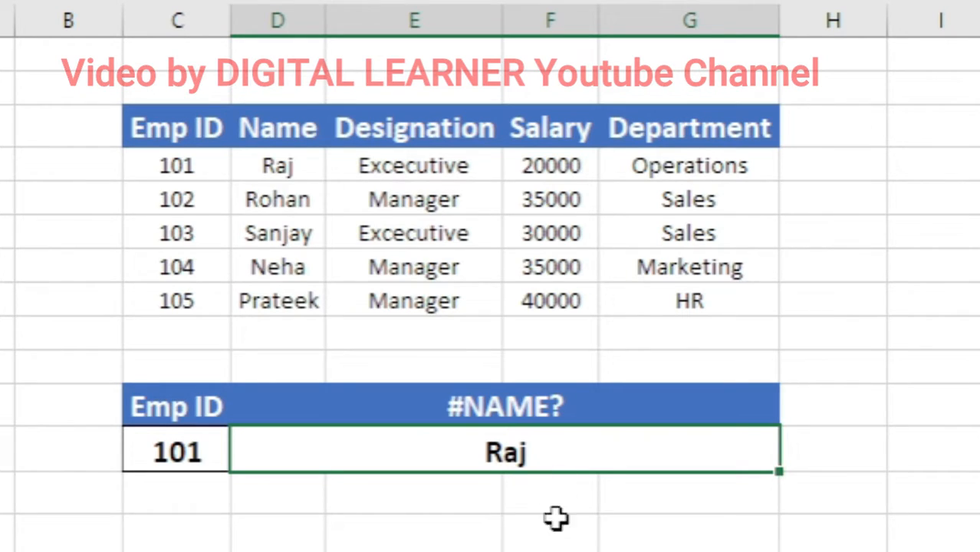
{"action": "double_click", "coordinate": [576, 456]}
{"action": "key", "text": "End"}
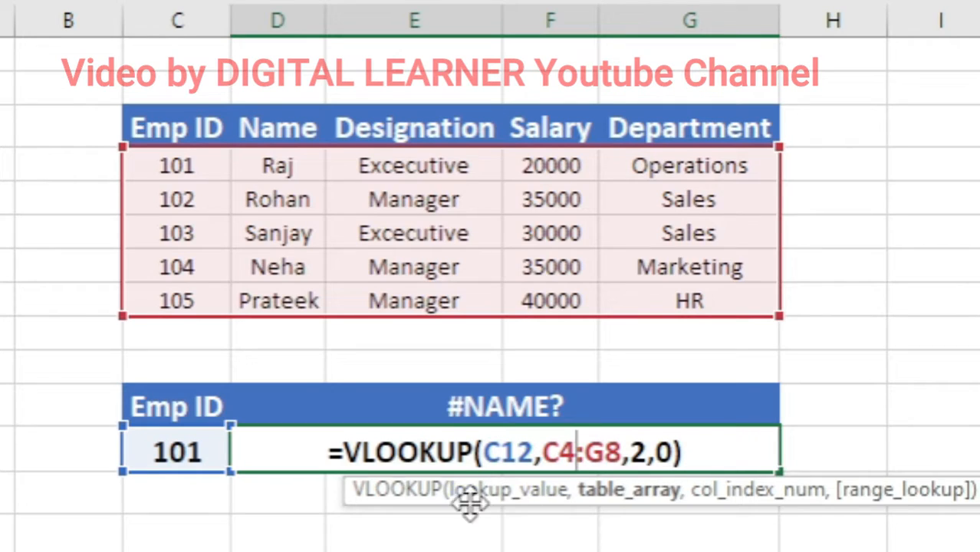
{"action": "left_click", "coordinate": [412, 451]}
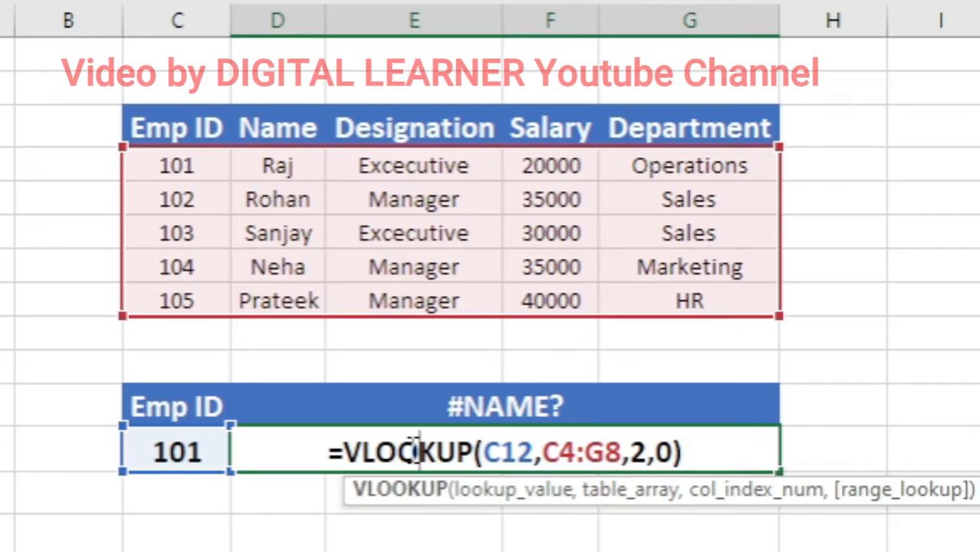
{"action": "key", "text": "BackSpace"}
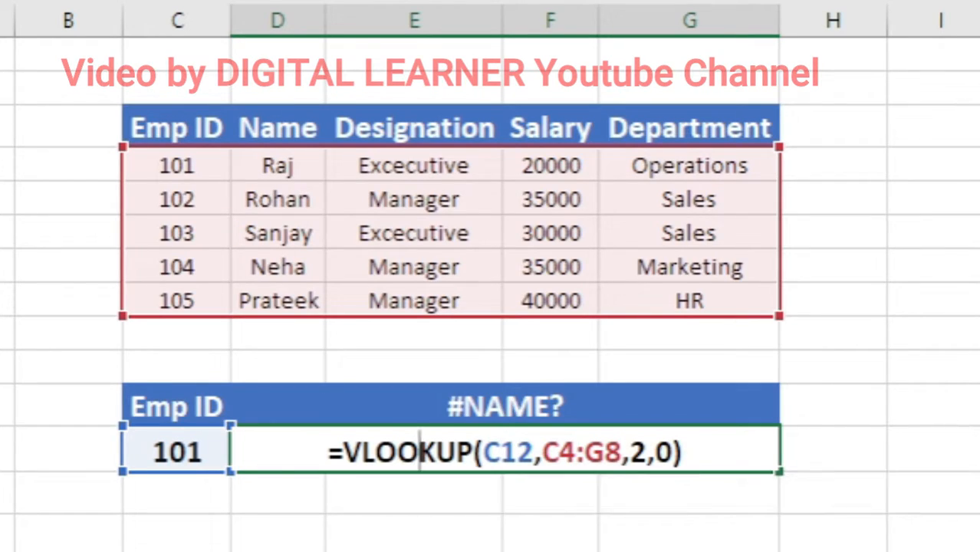
{"action": "key", "text": "BackSpace"}
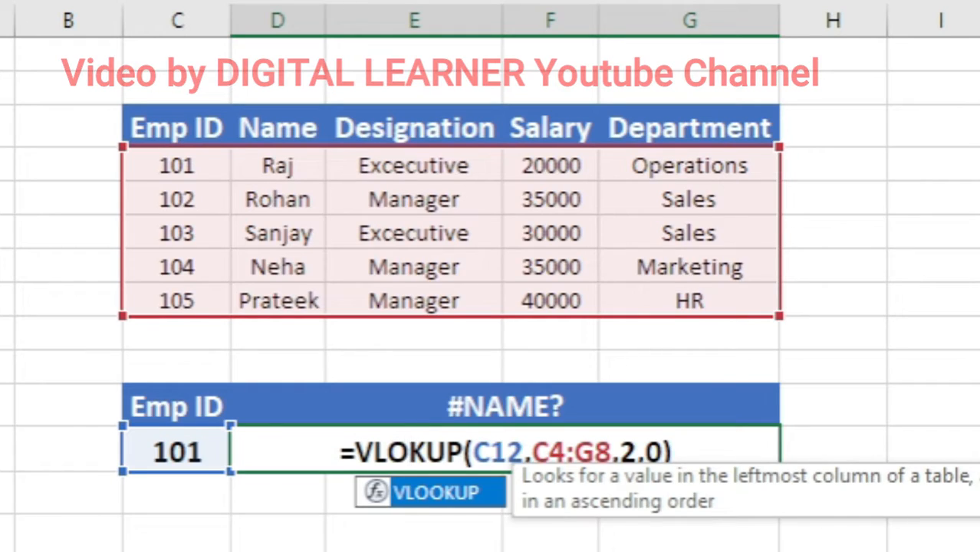
{"action": "key", "text": "Return"}
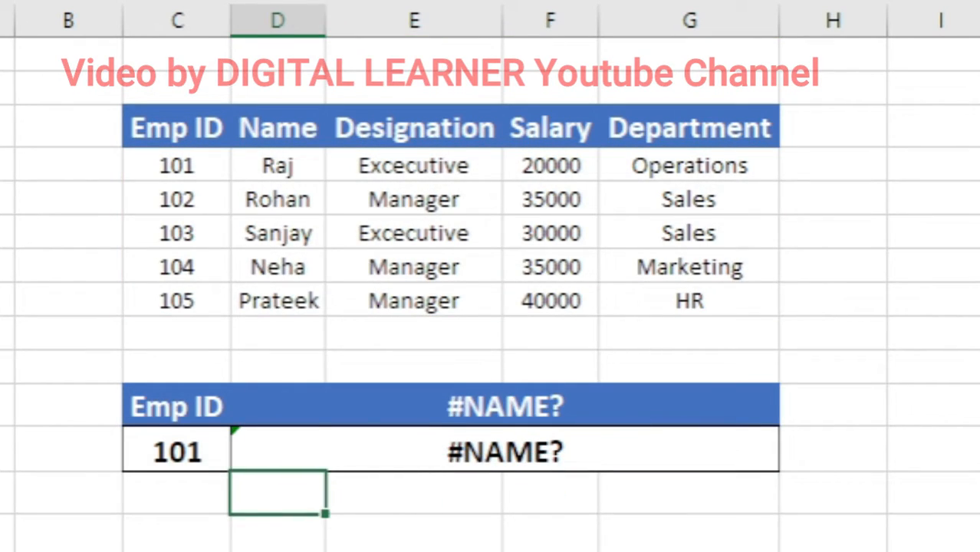
Replace the formula in D12 with the misspelled lookup formula =Vlookp(C12,C4:G8,2,0)
{"action": "left_click", "coordinate": [565, 452]}
{"action": "key", "text": "BackSpace"}
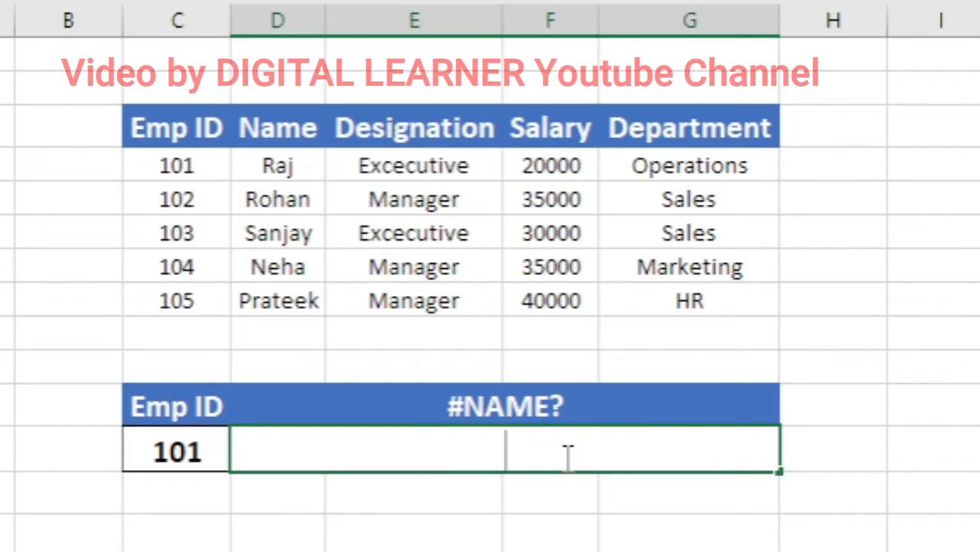
{"action": "type", "text": "=Vl"}
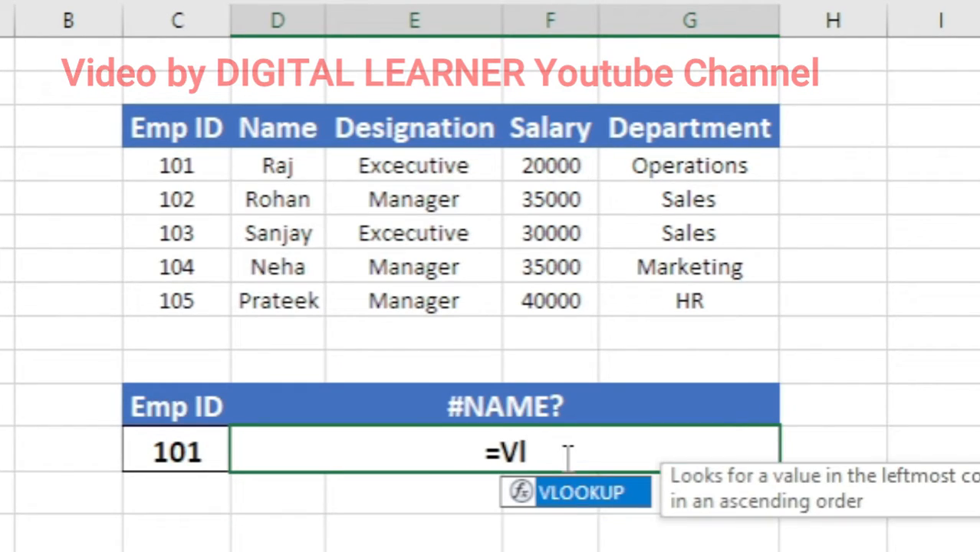
{"action": "type", "text": "ook"}
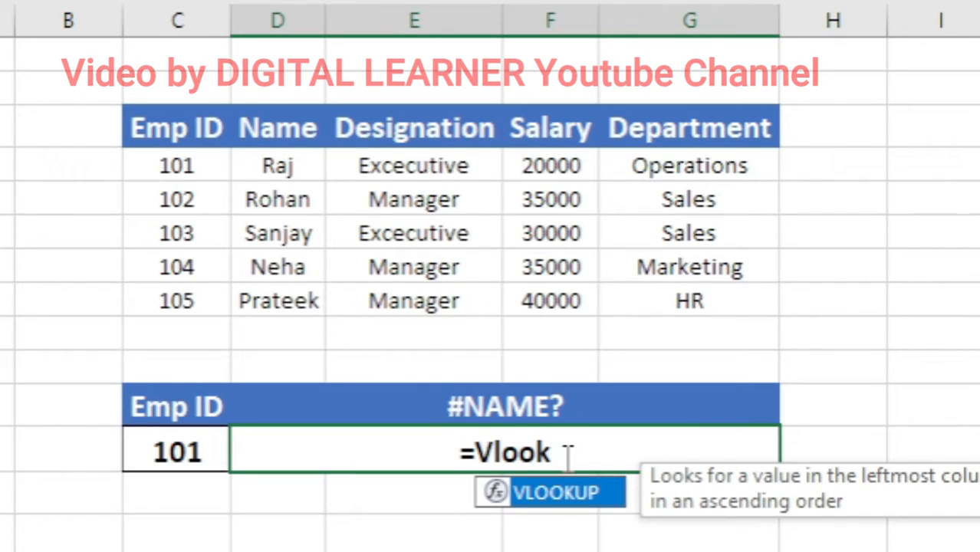
{"action": "type", "text": "p"}
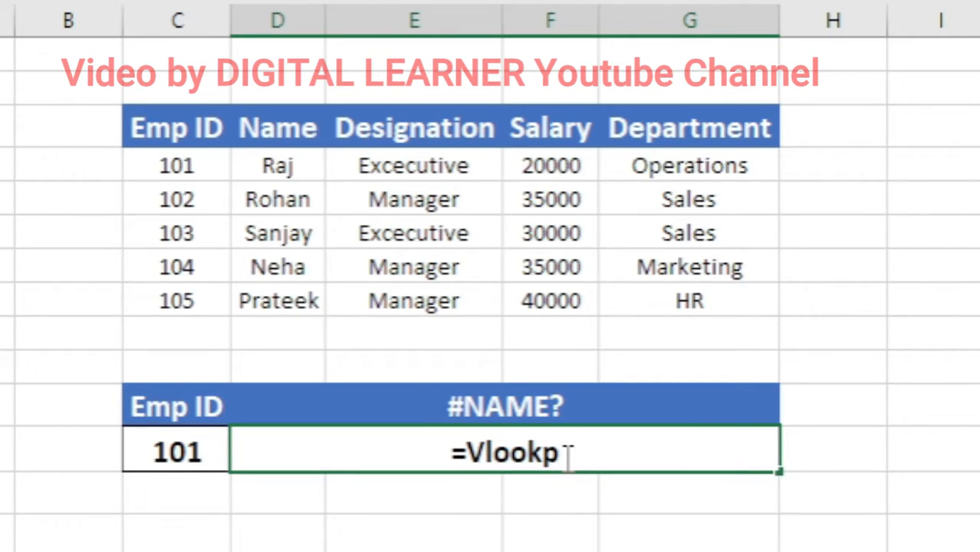
{"action": "type", "text": "(C12,"}
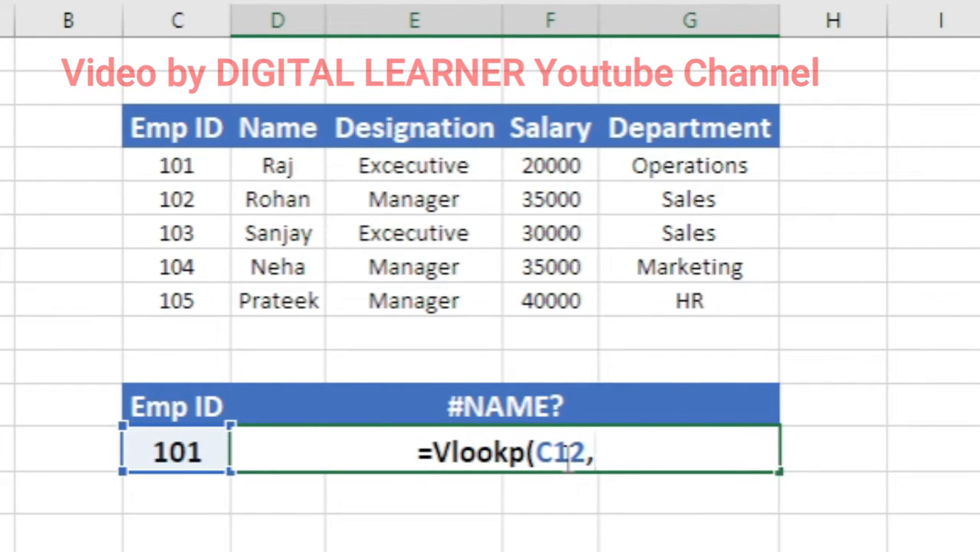
{"action": "left_click", "coordinate": [176, 200]}
{"action": "left_click_drag", "start_coordinate": [176, 166], "coordinate": [692, 301]}
{"action": "type", "text": ","}
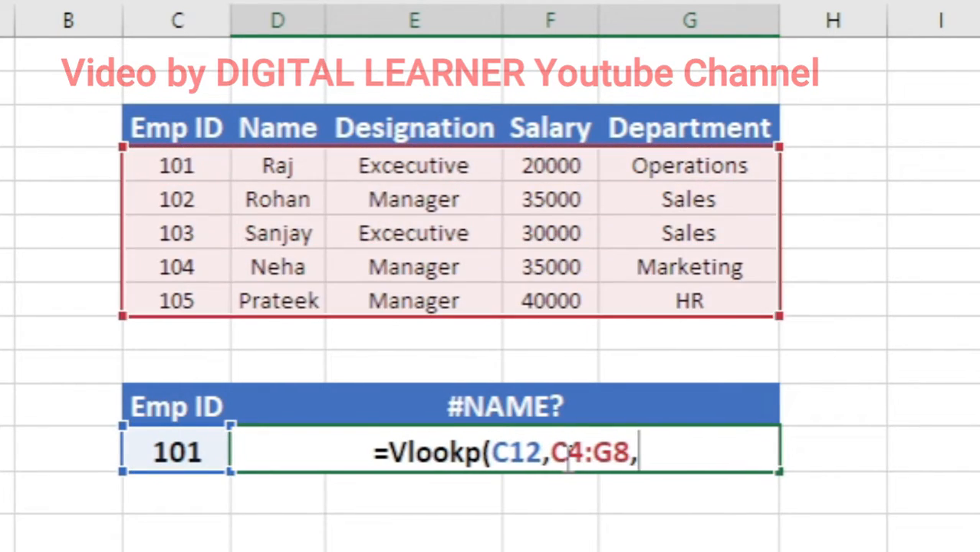
{"action": "type", "text": "2,"}
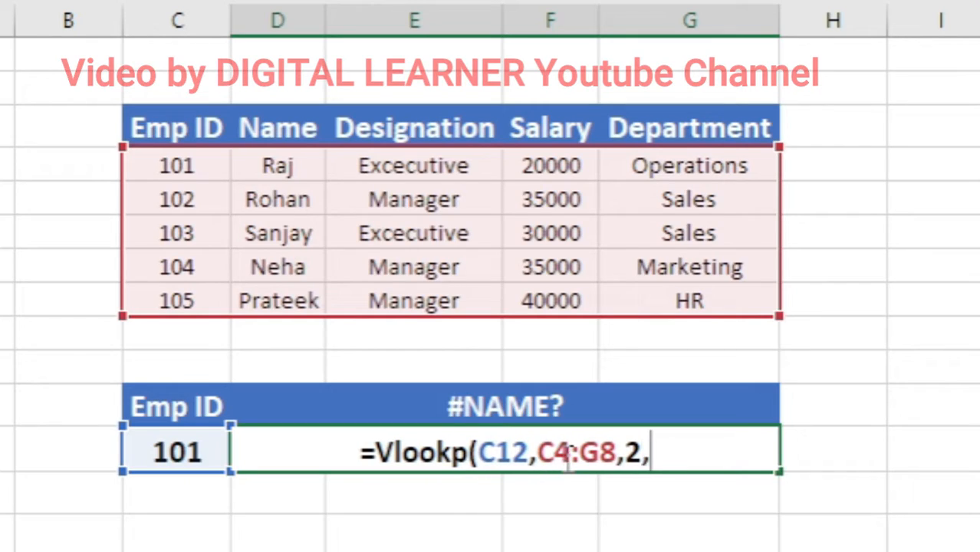
{"action": "type", "text": "0)"}
{"action": "key", "text": "Return"}
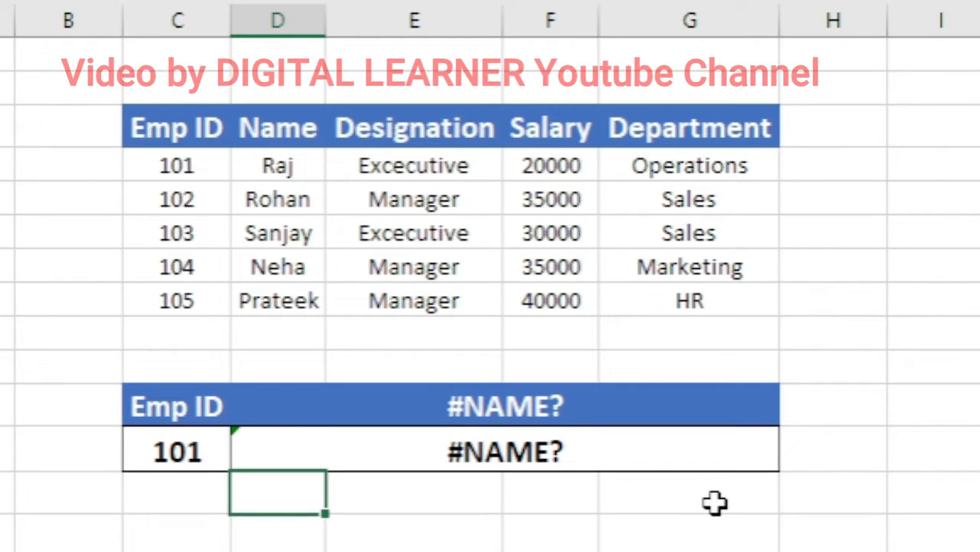
Delete the entire misspelled formula from the result cell D12
{"action": "key", "text": "Up"}
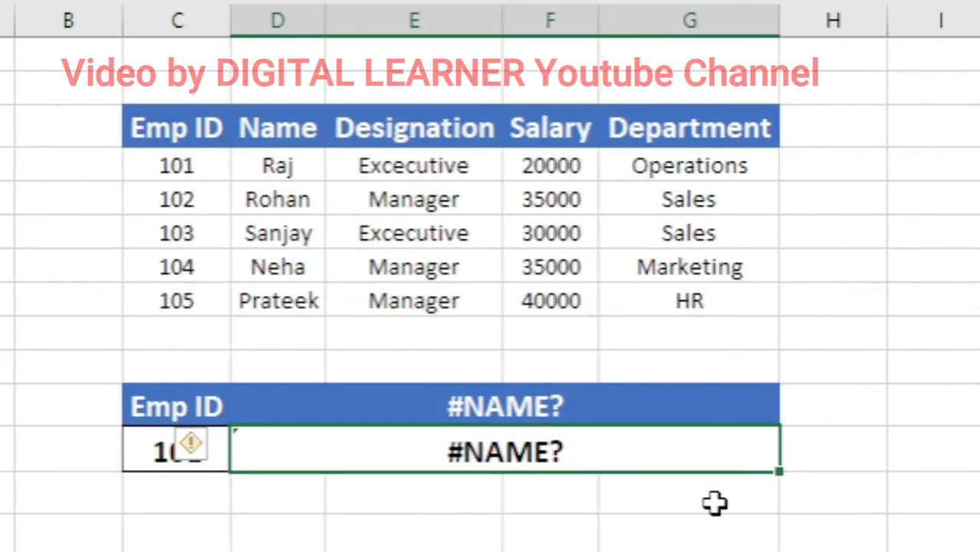
{"action": "key", "text": "F2"}
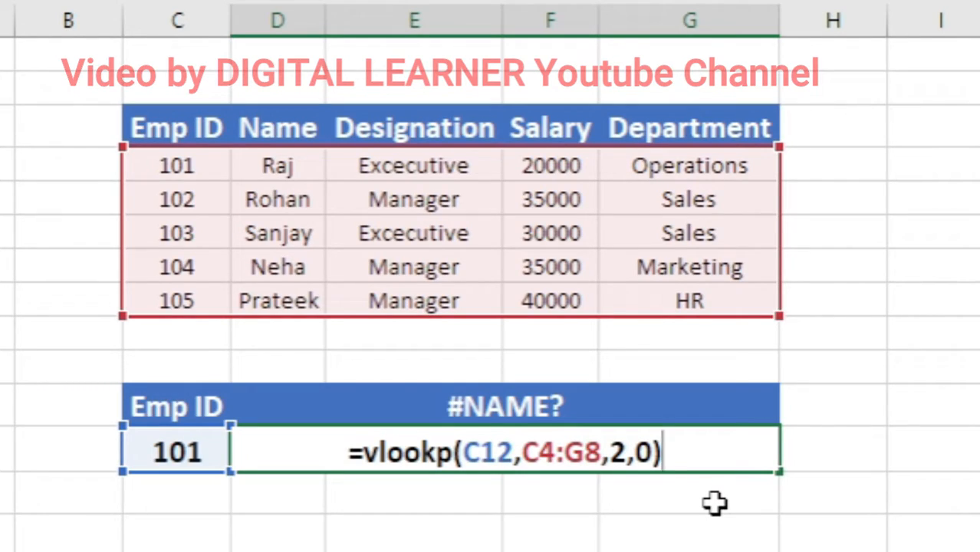
{"action": "key", "text": "BackSpace"}
{"action": "key", "text": "BackSpace"}
{"action": "key", "text": "BackSpace"}
{"action": "key", "text": "BackSpace"}
{"action": "key", "text": "BackSpace"}
{"action": "key", "text": "BackSpace"}
{"action": "key", "text": "BackSpace"}
{"action": "key", "text": "BackSpace"}
{"action": "key", "text": "BackSpace"}
{"action": "key", "text": "BackSpace"}
{"action": "key", "text": "BackSpace"}
{"action": "key", "text": "BackSpace"}
{"action": "key", "text": "BackSpace"}
{"action": "key", "text": "BackSpace"}
{"action": "key", "text": "BackSpace"}
{"action": "key", "text": "BackSpace"}
{"action": "key", "text": "BackSpace"}
{"action": "key", "text": "BackSpace"}
{"action": "key", "text": "BackSpace"}
{"action": "key", "text": "BackSpace"}
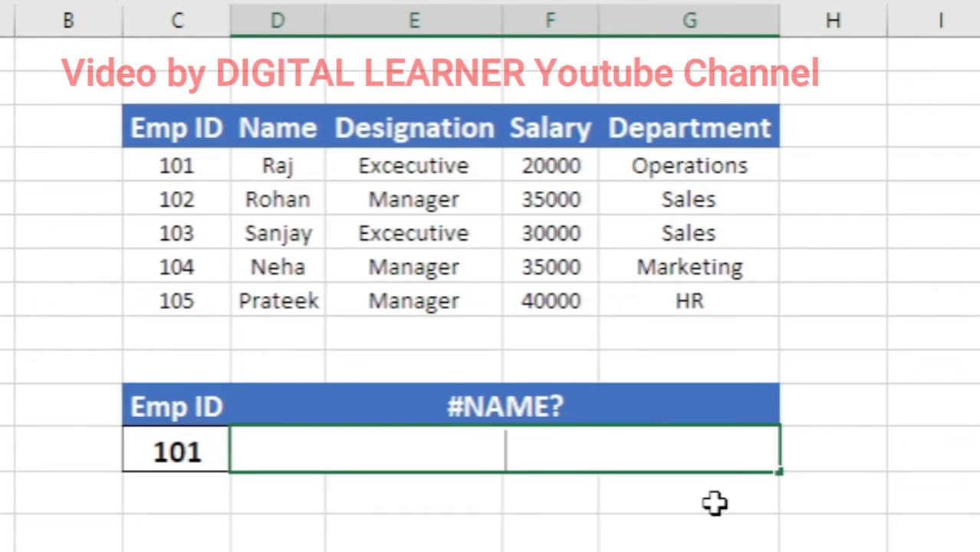
Start a VLOOKUP formula in D12 using C12 as the lookup value and C4:G8 as the table array
{"action": "type", "text": "=vlo"}
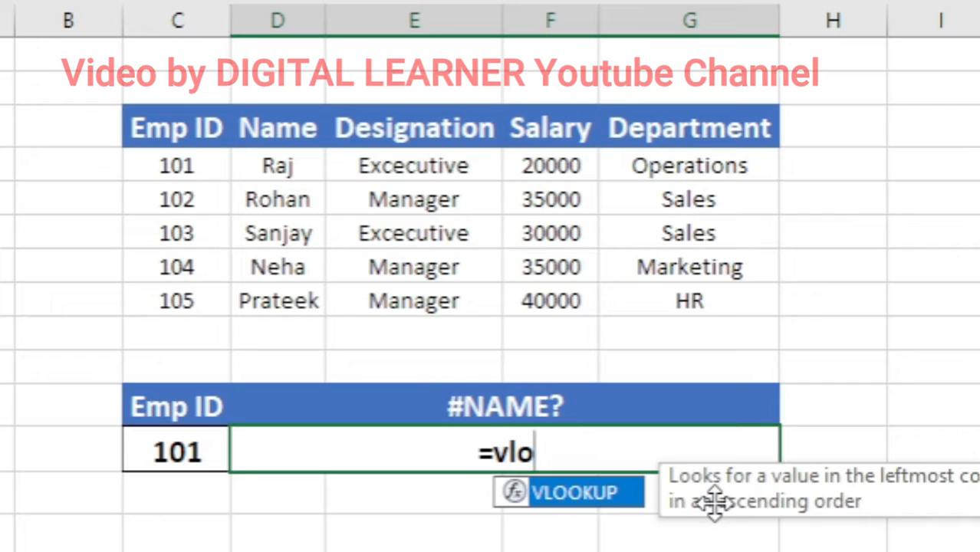
{"action": "key", "text": "Tab"}
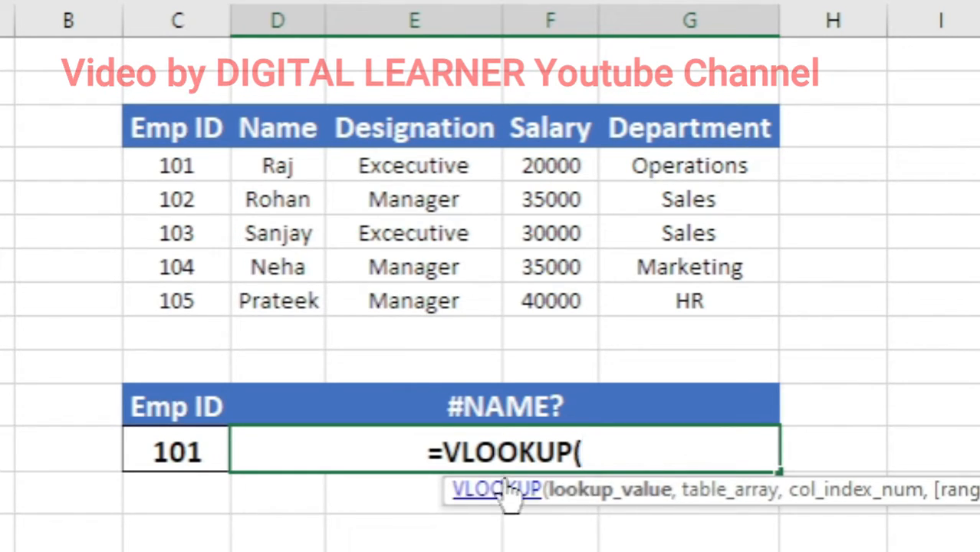
{"action": "left_click", "coordinate": [168, 454]}
{"action": "type", "text": ","}
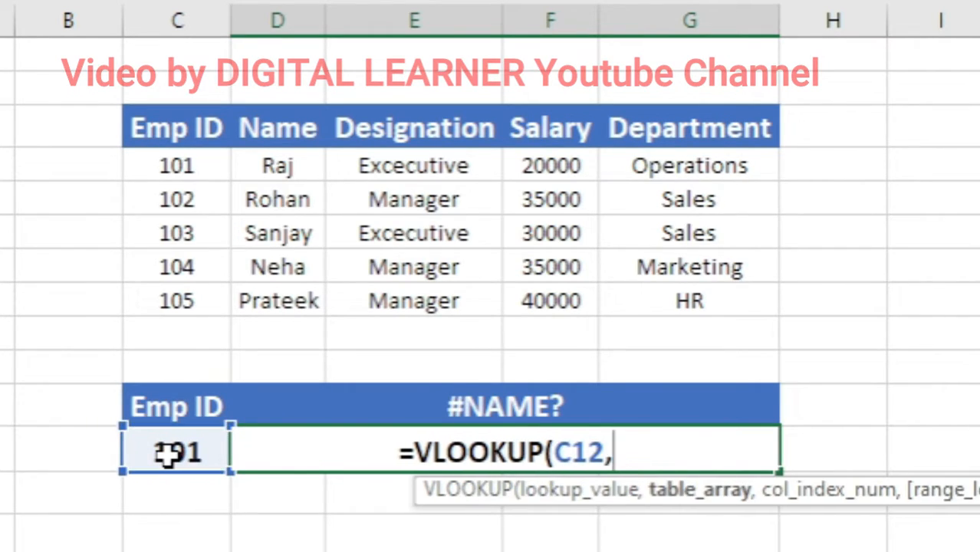
{"action": "key", "text": "Up"}
{"action": "key", "text": "Up"}
{"action": "key", "text": "Up"}
{"action": "key", "text": "Up"}
{"action": "key", "text": "Left"}
{"action": "key", "text": "Up"}
{"action": "key", "text": "Up"}
{"action": "key", "text": "Up"}
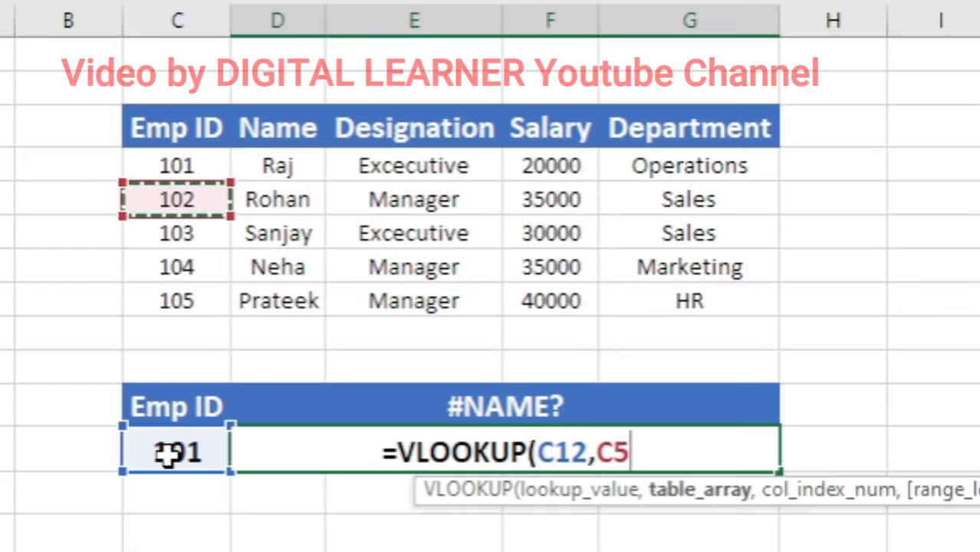
{"action": "key", "text": "Up"}
{"action": "key", "text": "shift+Right"}
{"action": "key", "text": "shift+Right"}
{"action": "key", "text": "shift+Right"}
{"action": "key", "text": "shift+Right"}
{"action": "key", "text": "shift+Down"}
{"action": "key", "text": "shift+Down"}
{"action": "key", "text": "shift+Down"}
{"action": "key", "text": "shift+Down"}
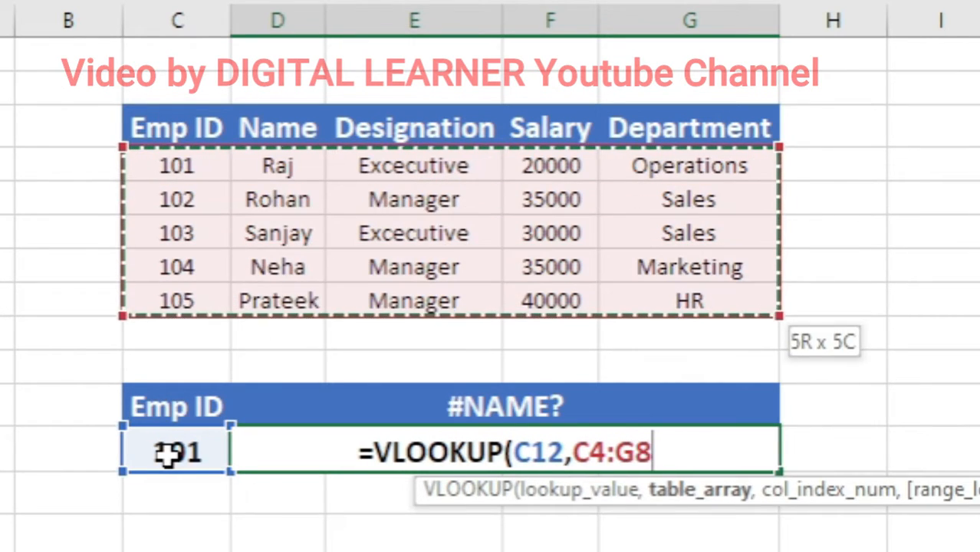
{"action": "type", "text": ","}
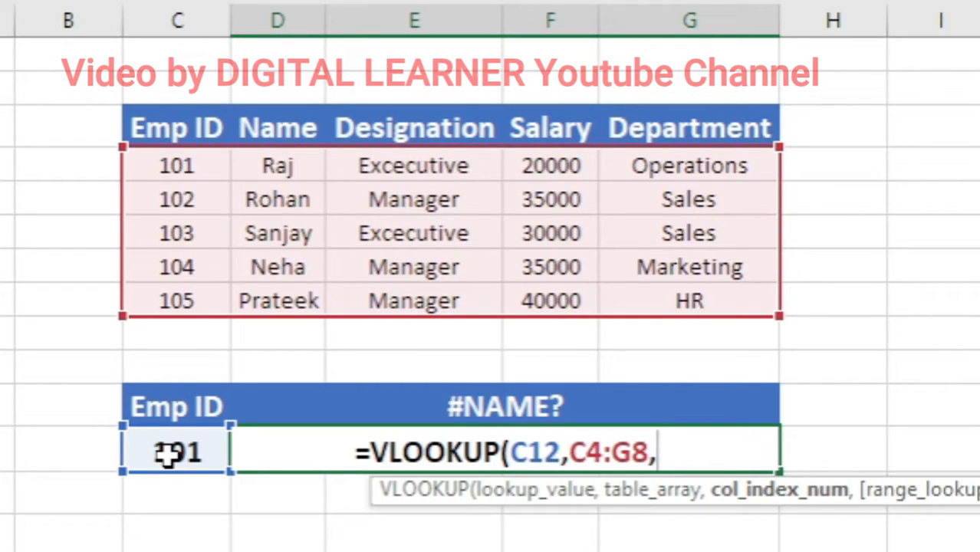
Complete the VLOOKUP formula with column index 4 and range lookup 0 for an exact match
{"action": "type", "text": ","}
{"action": "key", "text": "BackSpace"}
{"action": "type", "text": "4"}
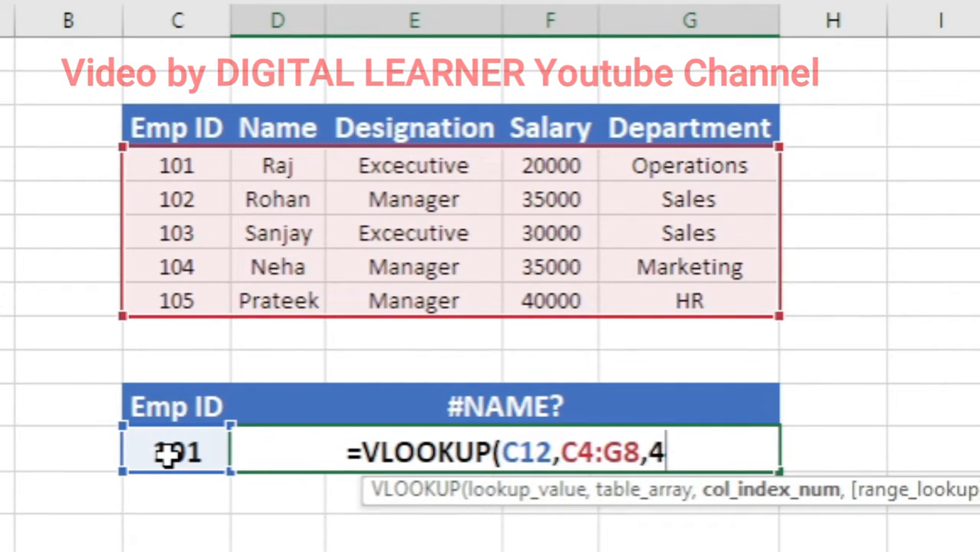
{"action": "type", "text": ","}
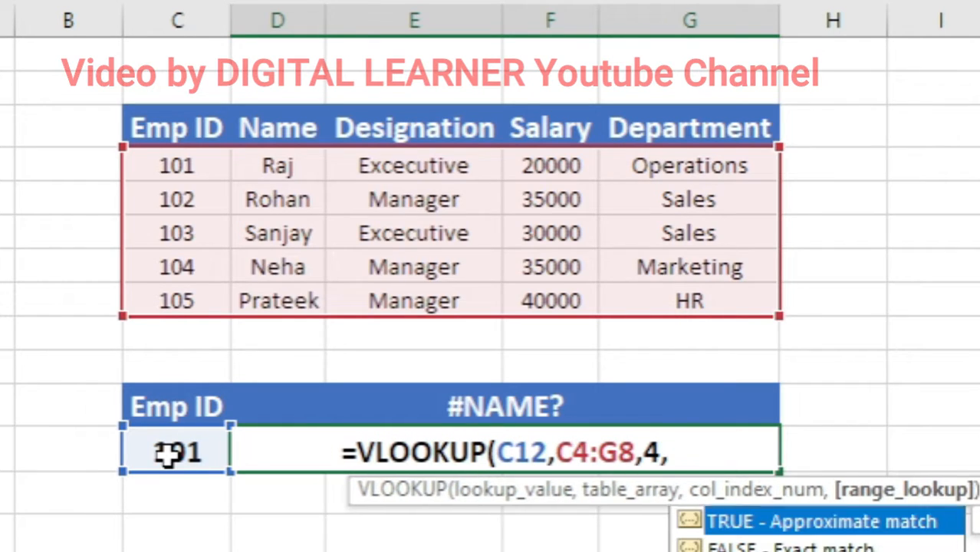
{"action": "type", "text": "0)"}
{"action": "key", "text": "Return"}
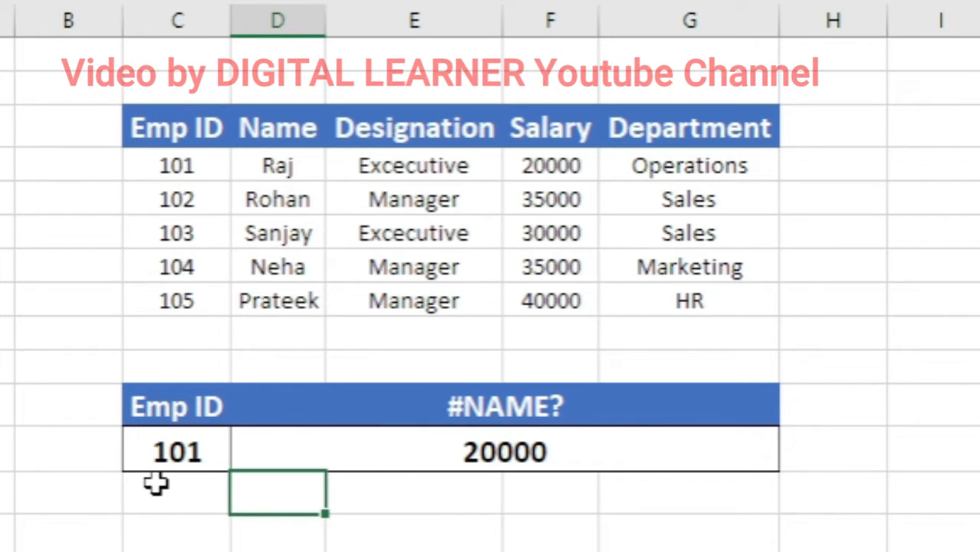
Set the lookup value in C12 to 102 to test the salary lookup
{"action": "left_click", "coordinate": [560, 175]}
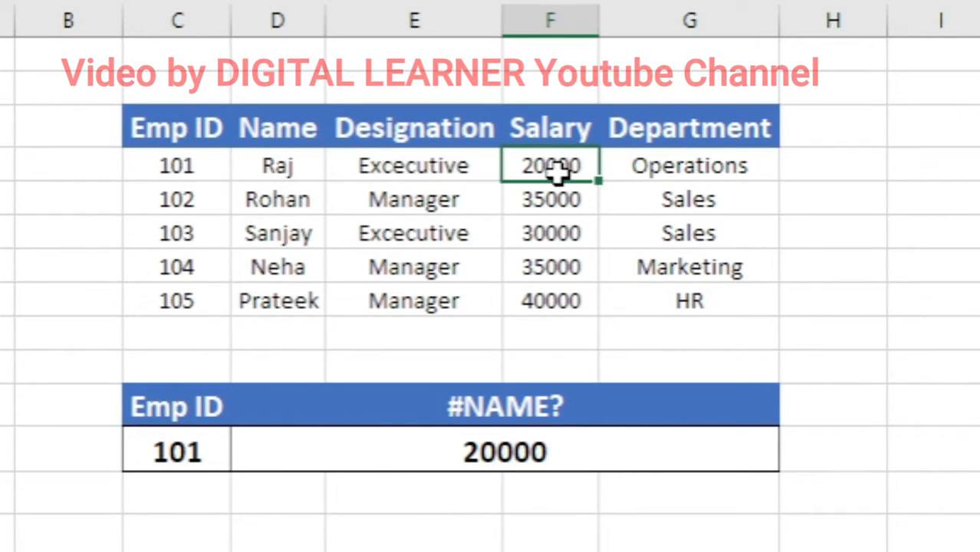
{"action": "left_click", "coordinate": [201, 443]}
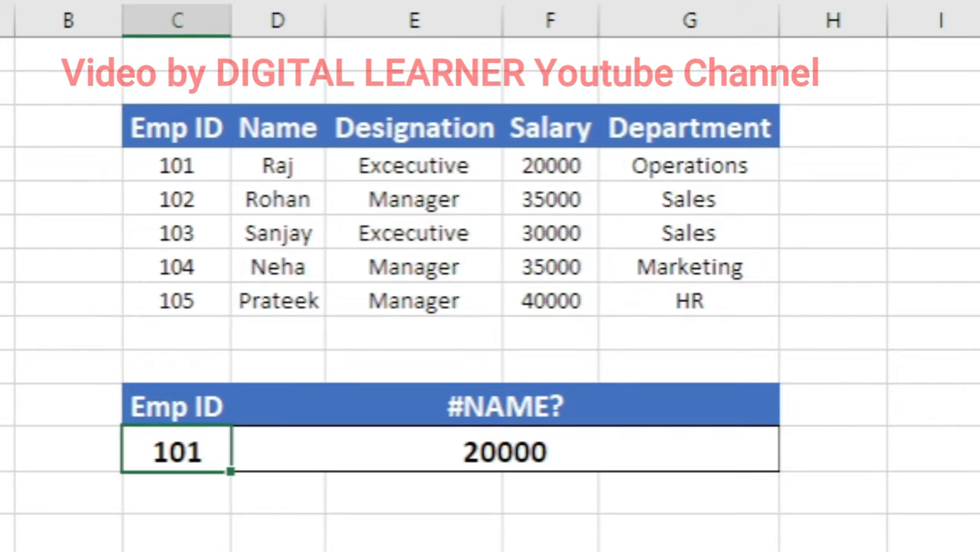
{"action": "type", "text": "102"}
{"action": "key", "text": "Return"}
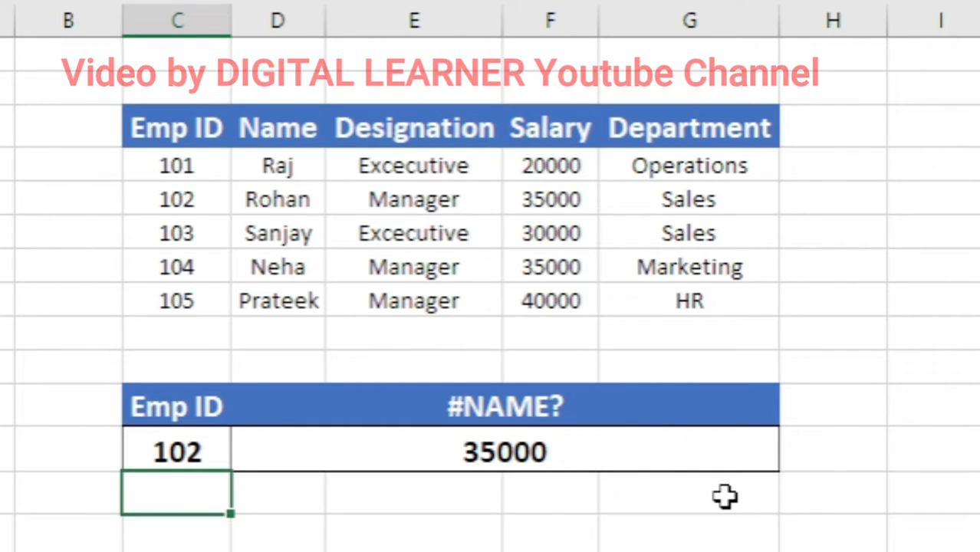
{"action": "key", "text": "Right"}
{"action": "key", "text": "Right"}
{"action": "key", "text": "Right"}
{"action": "key", "text": "Right"}
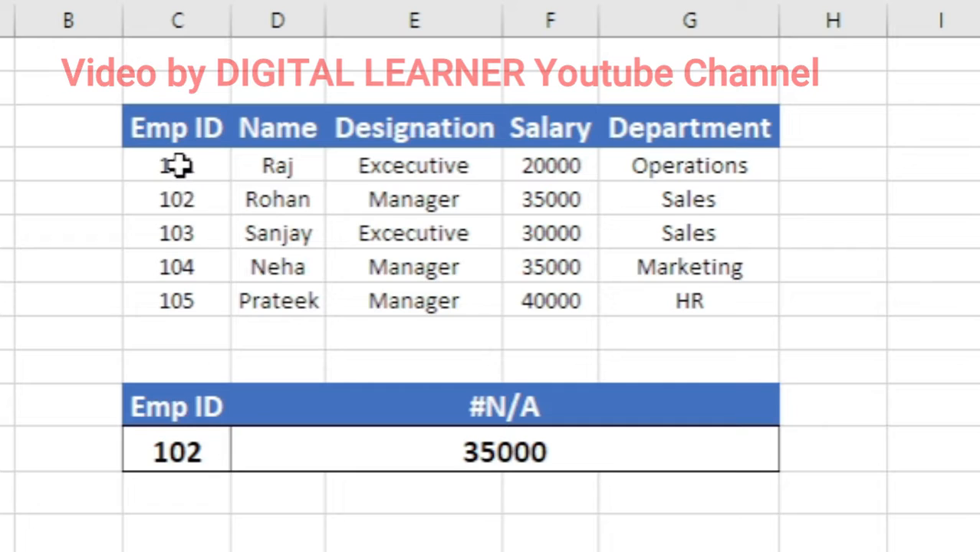
{"action": "left_click_drag", "start_coordinate": [175, 164], "coordinate": [702, 309]}
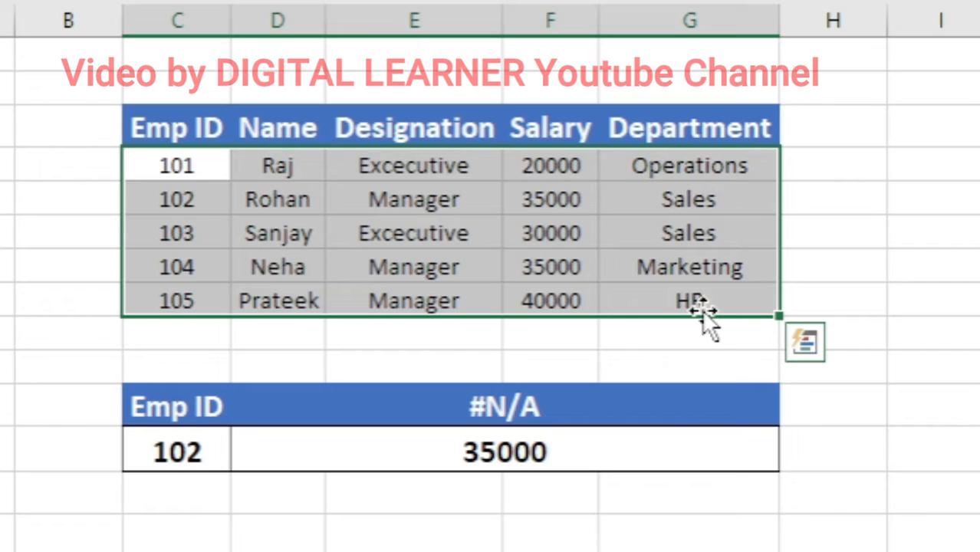
{"action": "left_click", "coordinate": [730, 370]}
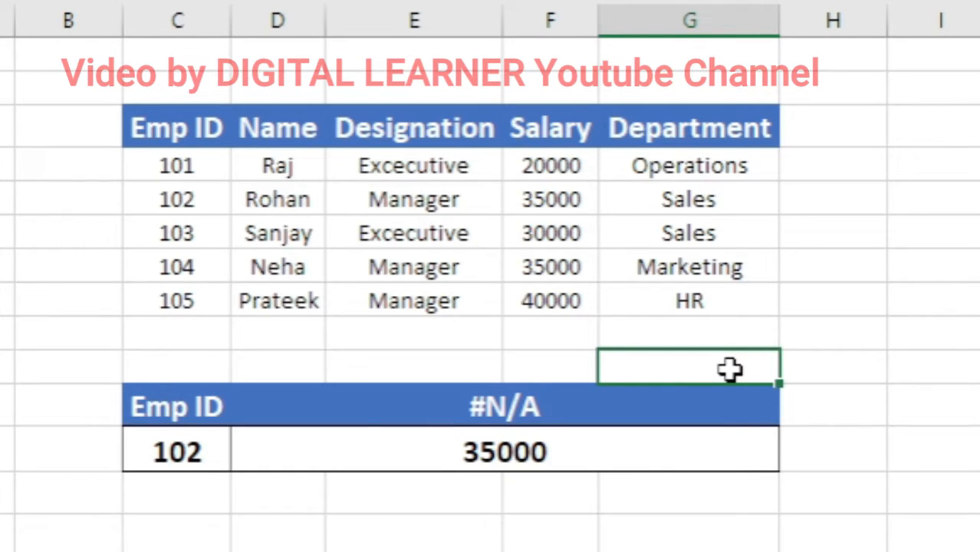
Set the lookup value in C12 to 108, an employee ID missing from the table
{"action": "left_click", "coordinate": [522, 449]}
{"action": "left_click", "coordinate": [184, 452]}
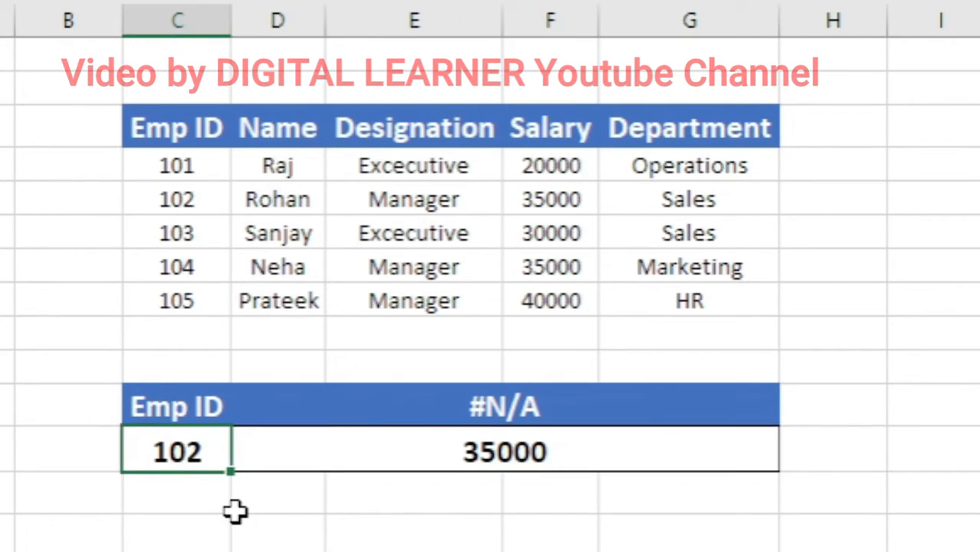
{"action": "type", "text": "10"}
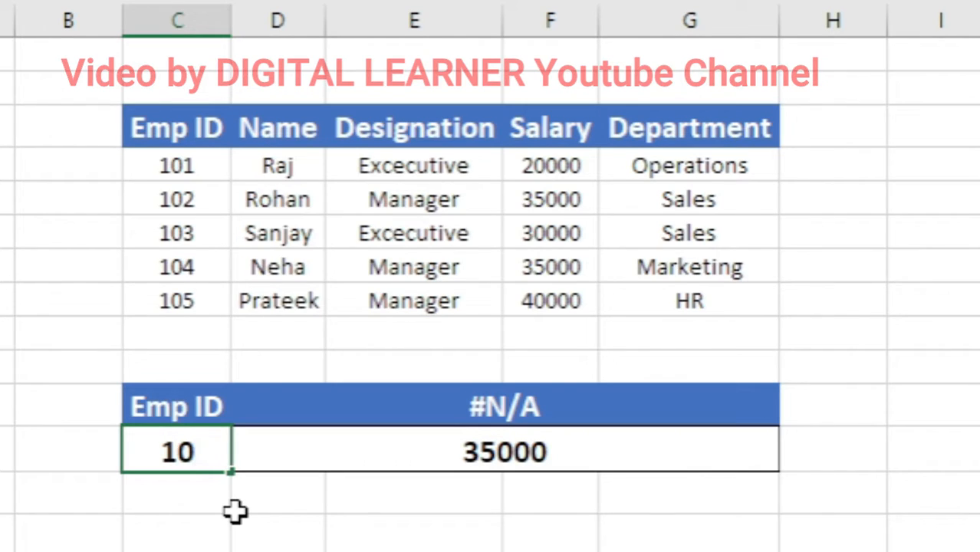
{"action": "type", "text": "8"}
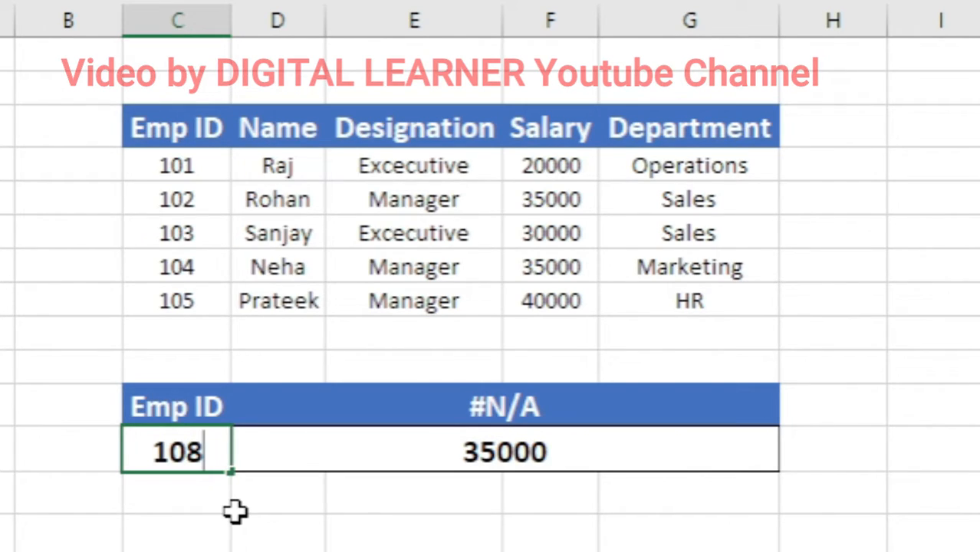
{"action": "key", "text": "Return"}
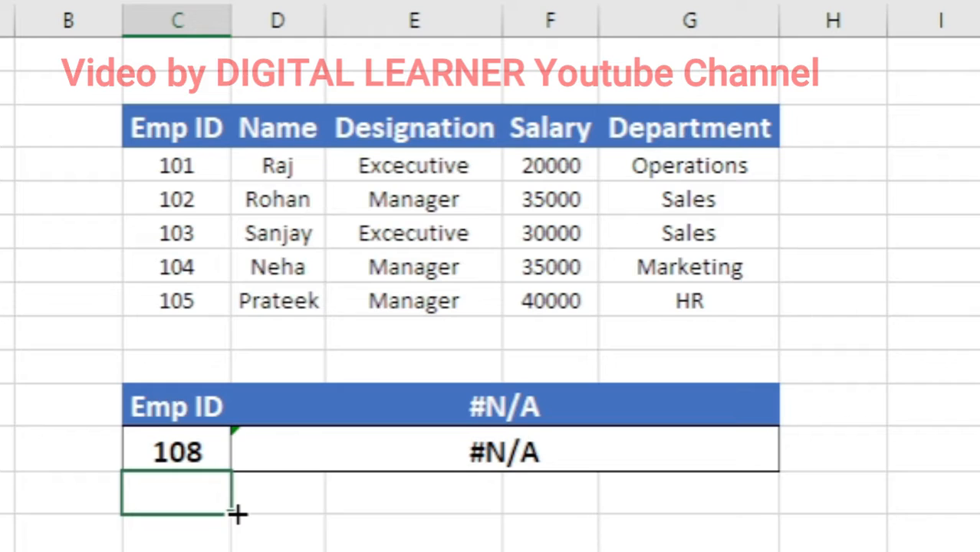
Wrap the VLOOKUP formula in D12 in an IFERROR function, using the VLOOKUP as its value argument
{"action": "key", "text": "Up"}
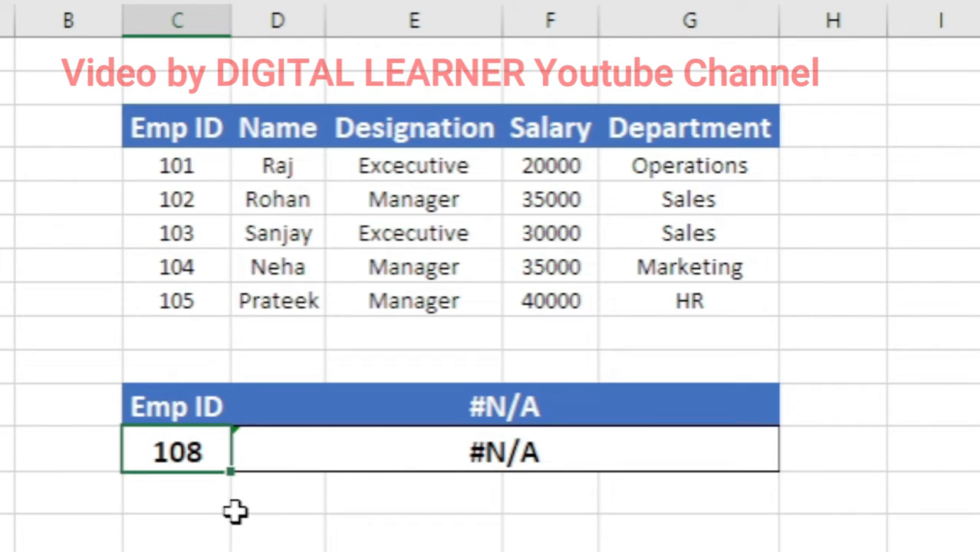
{"action": "key", "text": "Right"}
{"action": "key", "text": "F2"}
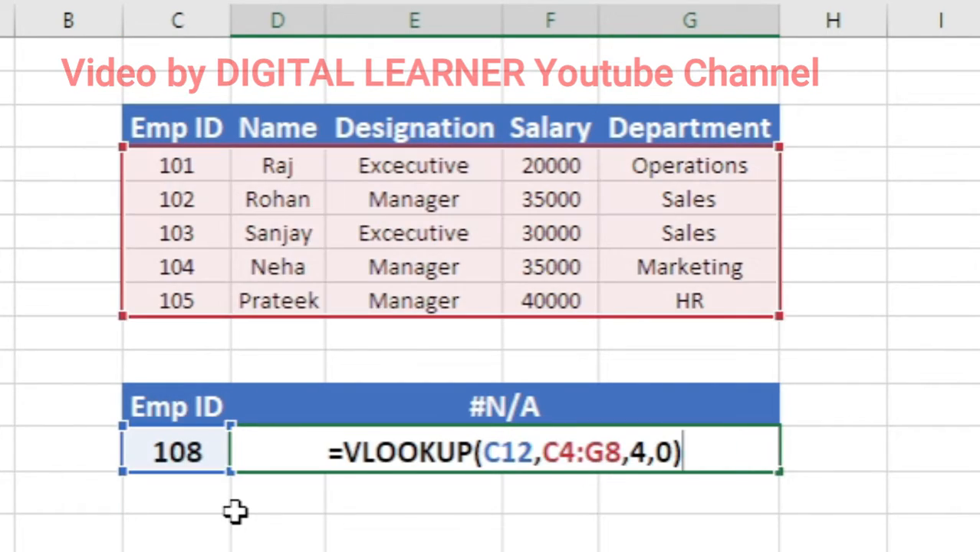
{"action": "left_click", "coordinate": [349, 453]}
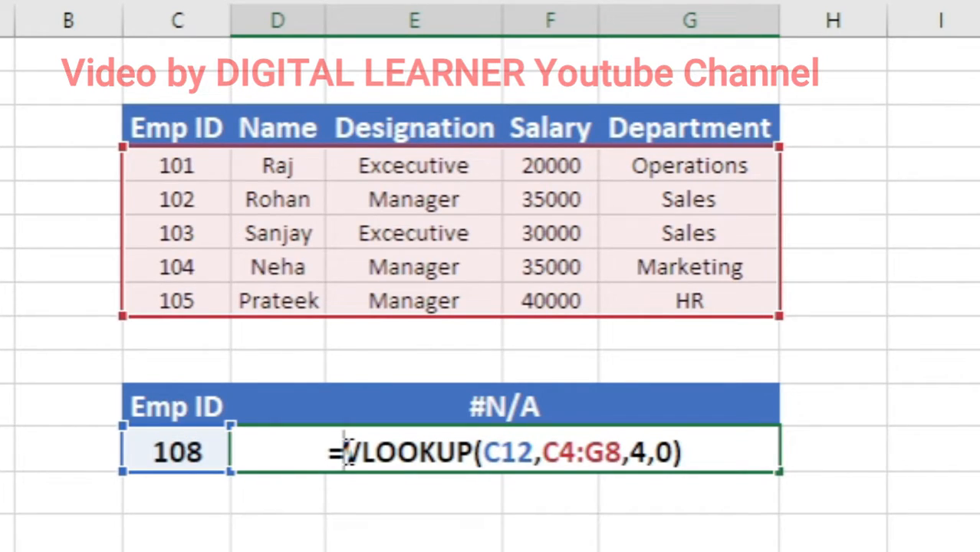
{"action": "type", "text": "ife"}
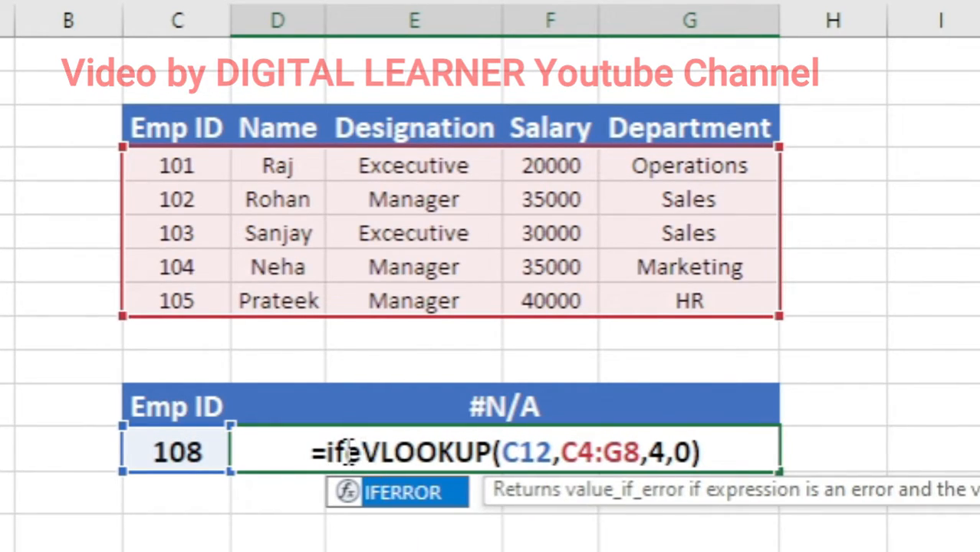
{"action": "key", "text": "Tab"}
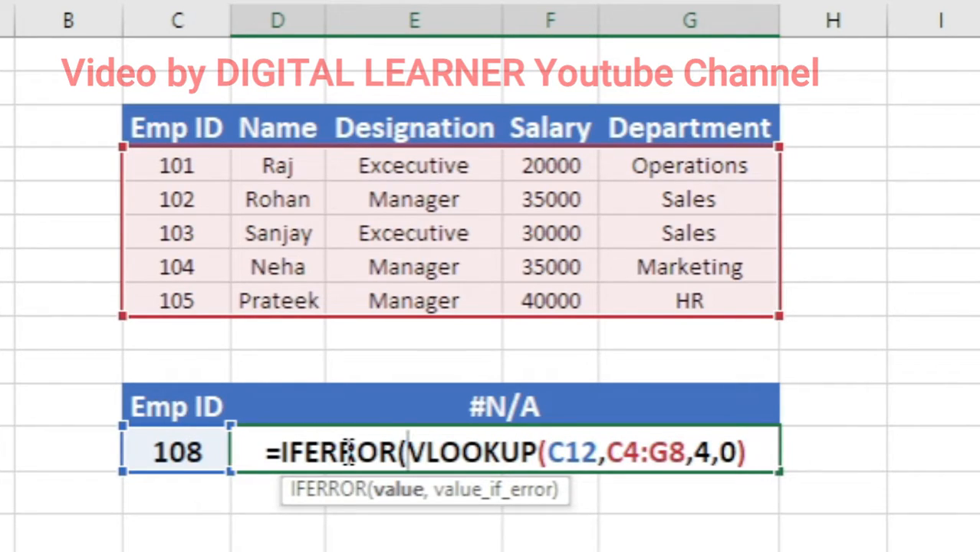
{"action": "left_click", "coordinate": [752, 450]}
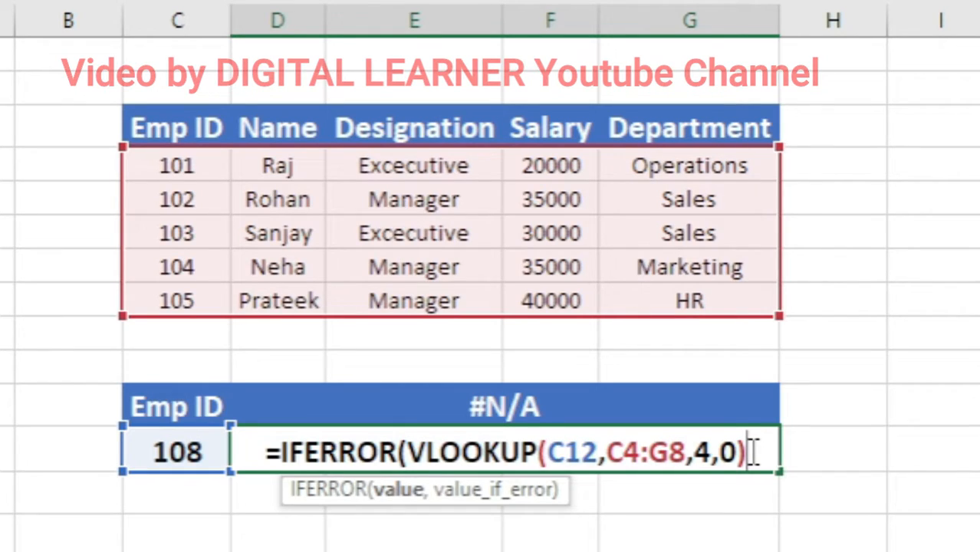
Complete the IFERROR formula in D12 with "Invalid Entry" as the value returned on error
{"action": "type", "text": ","}
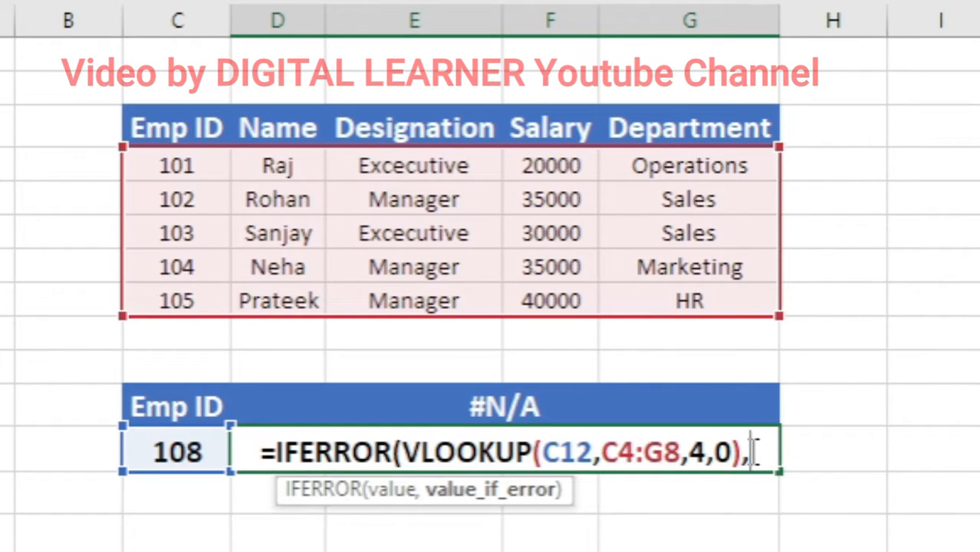
{"action": "type", "text": "\""}
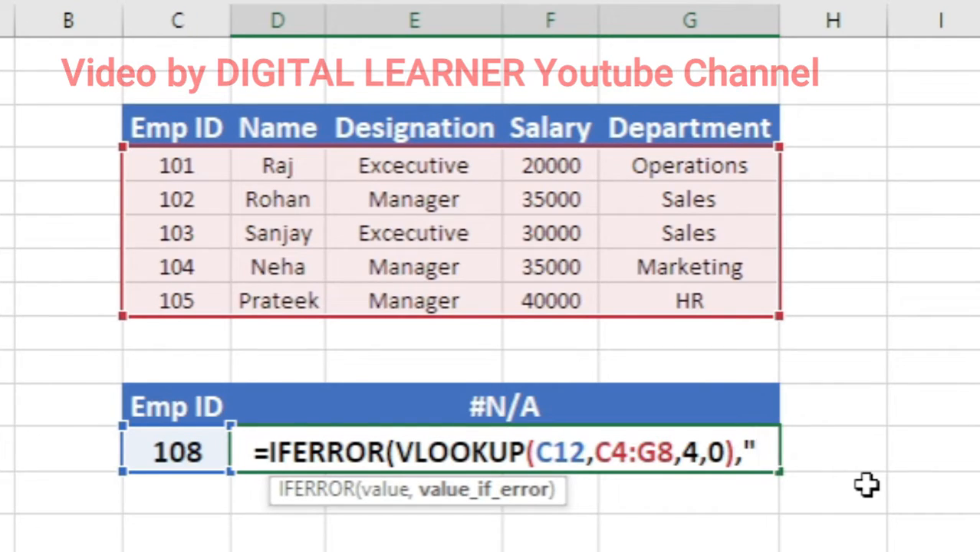
{"action": "type", "text": "Invalid "}
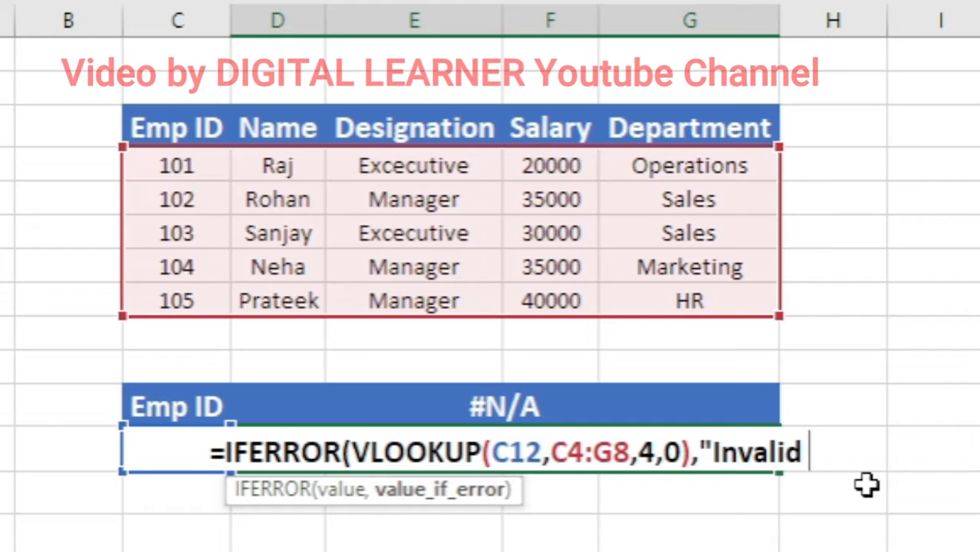
{"action": "type", "text": "Entry"}
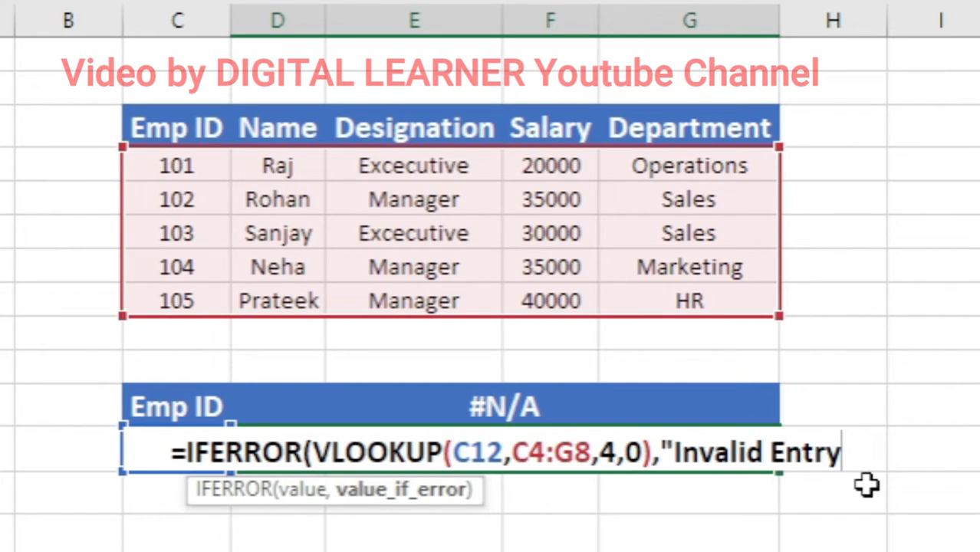
{"action": "type", "text": "\""}
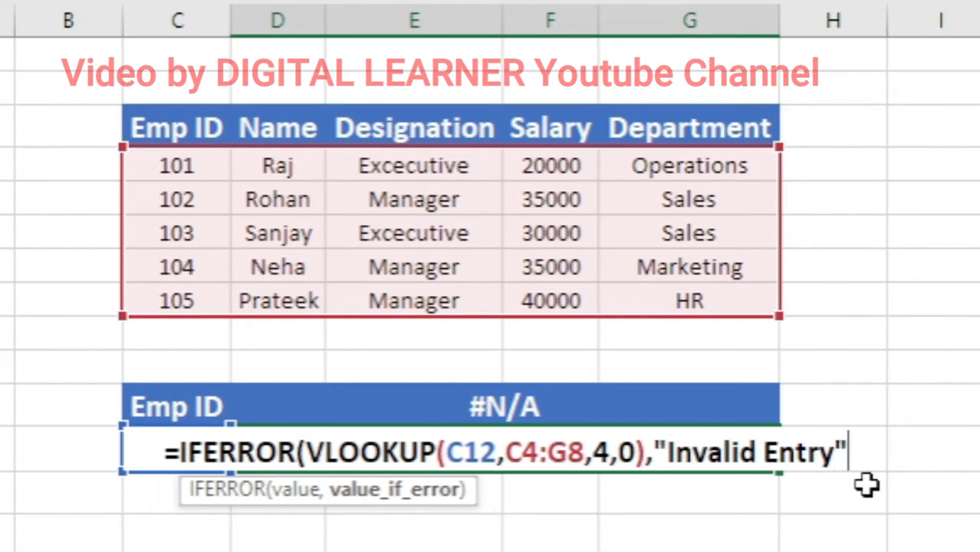
{"action": "type", "text": ")"}
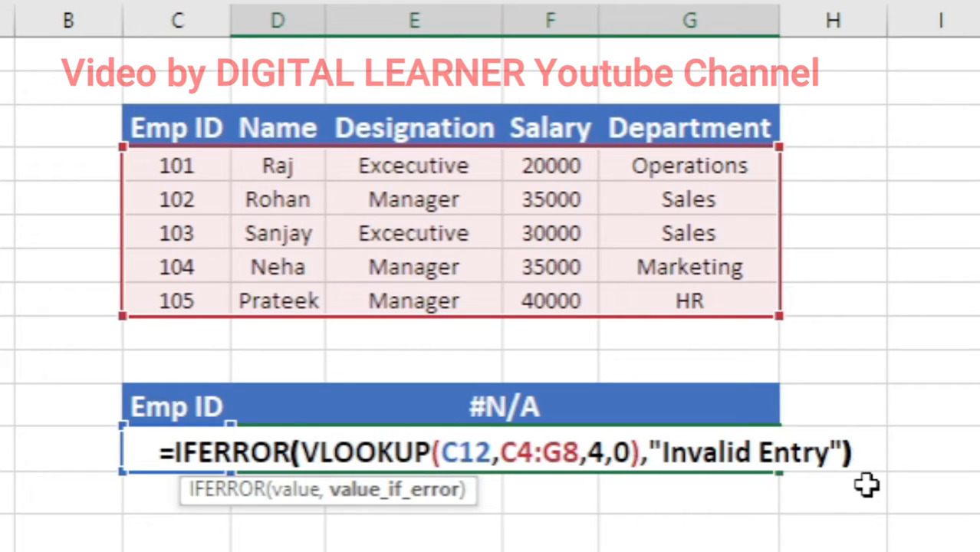
{"action": "key", "text": "Return"}
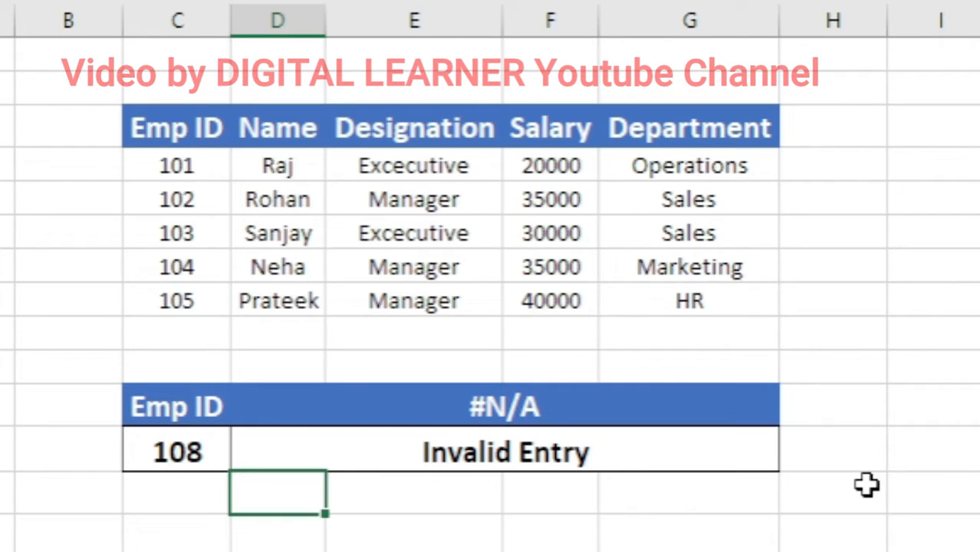
Set the lookup value in C12 to 102 and check the result against that employee's salary in the table
{"action": "key", "text": "Up"}
{"action": "key", "text": "Left"}
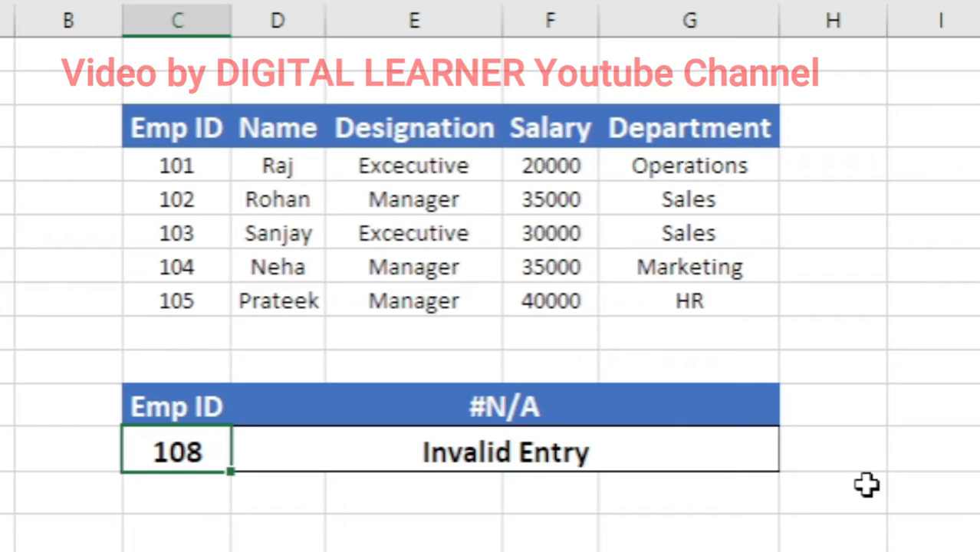
{"action": "type", "text": "102"}
{"action": "key", "text": "Return"}
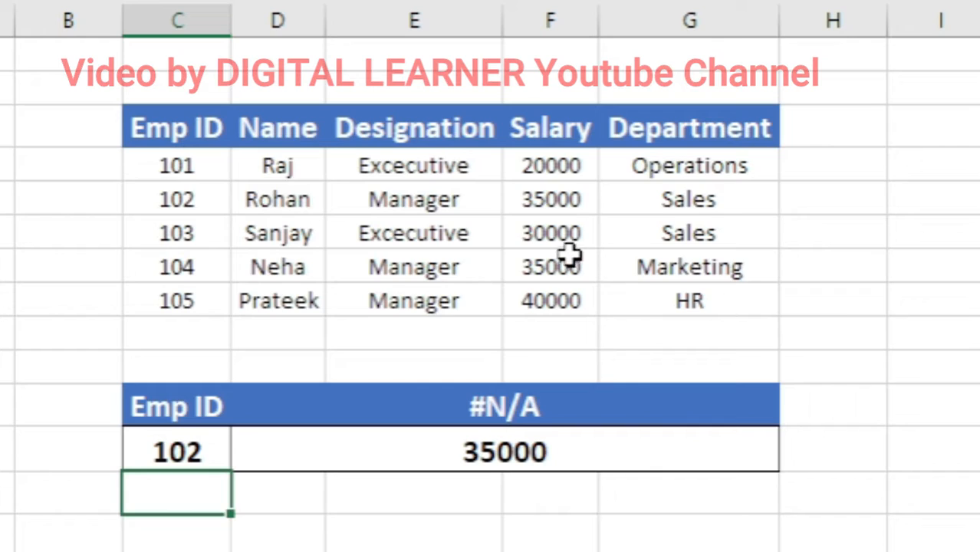
{"action": "left_click", "coordinate": [566, 200]}
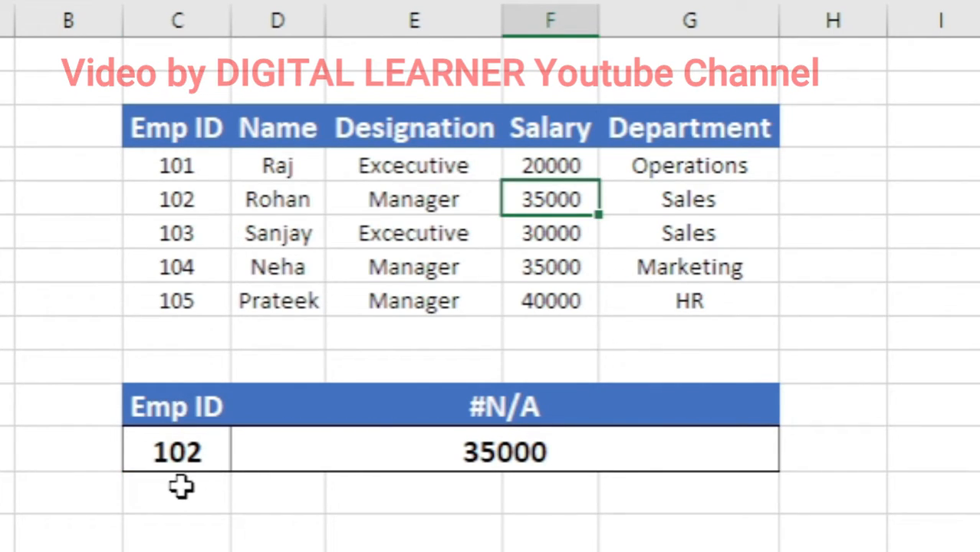
Test the IFERROR formula with the missing employee IDs 106 and 109 in C12
{"action": "left_click", "coordinate": [187, 453]}
{"action": "type", "text": "106"}
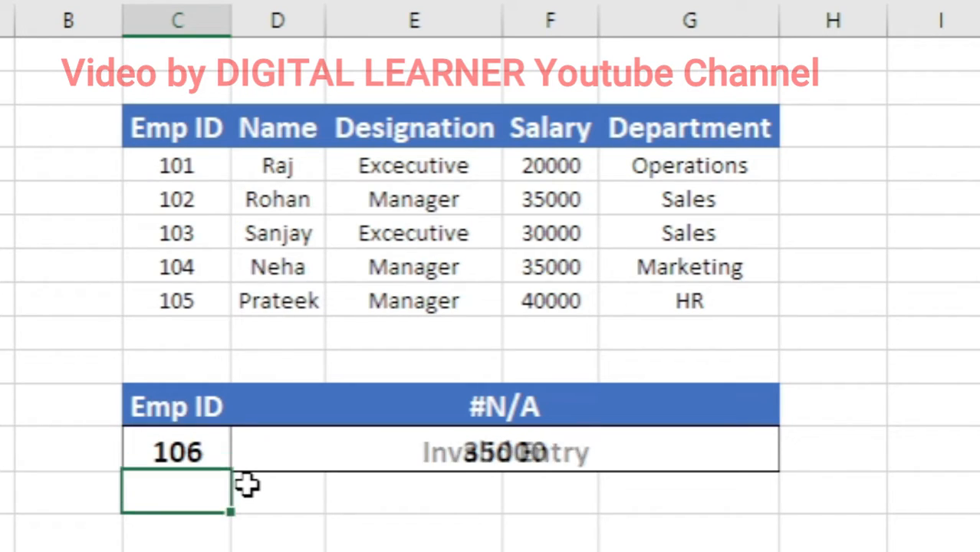
{"action": "key", "text": "Return"}
{"action": "key", "text": "Up"}
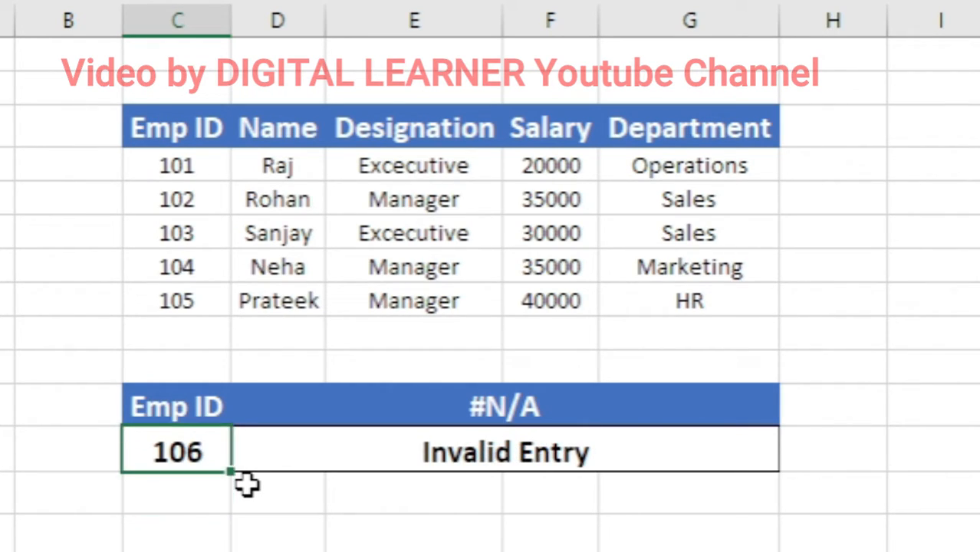
{"action": "type", "text": "109"}
{"action": "key", "text": "Return"}
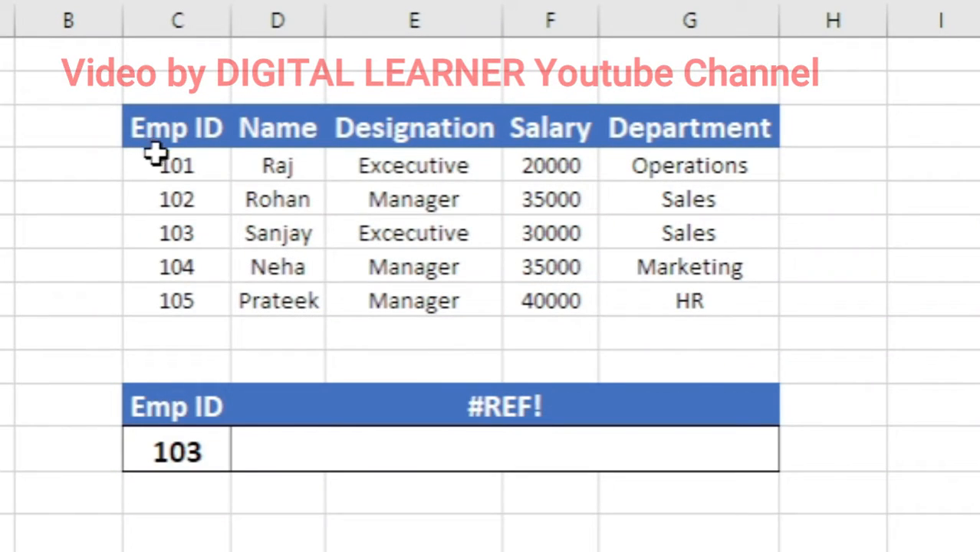
Start a VLOOKUP formula in D12 of the #REF! example with C12 as the lookup value
{"action": "left_click_drag", "start_coordinate": [153, 164], "coordinate": [733, 268]}
{"action": "left_click_drag", "start_coordinate": [816, 319], "coordinate": [704, 300]}
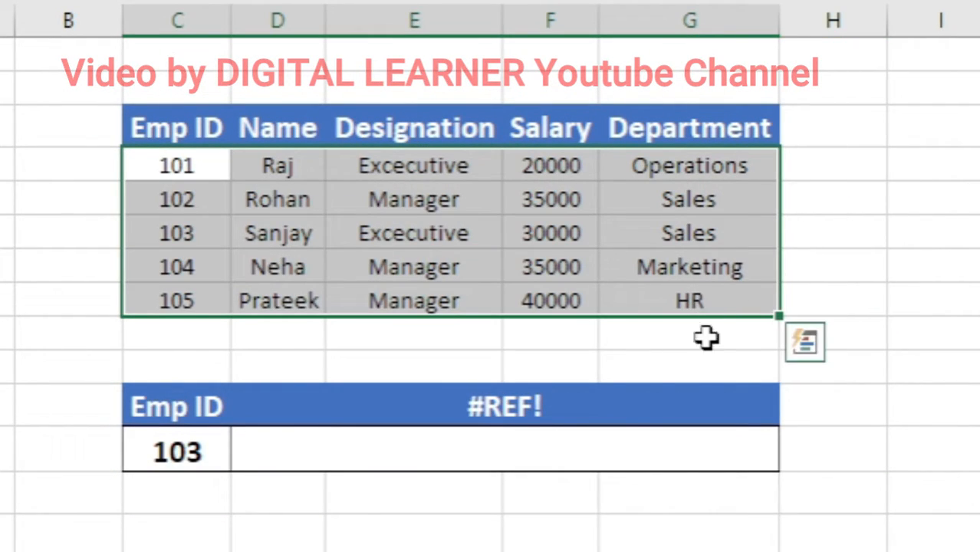
{"action": "left_click", "coordinate": [466, 455]}
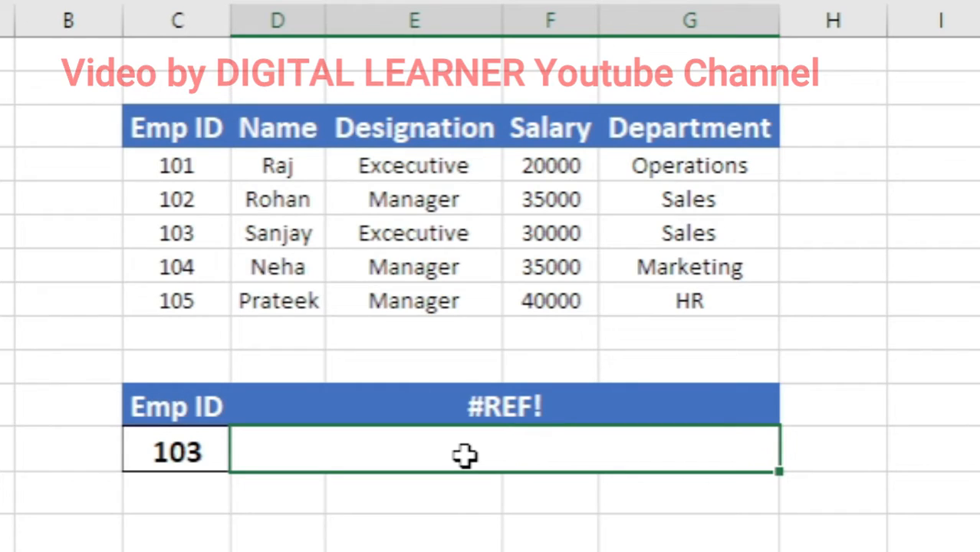
{"action": "type", "text": "=vlo"}
{"action": "key", "text": "Tab"}
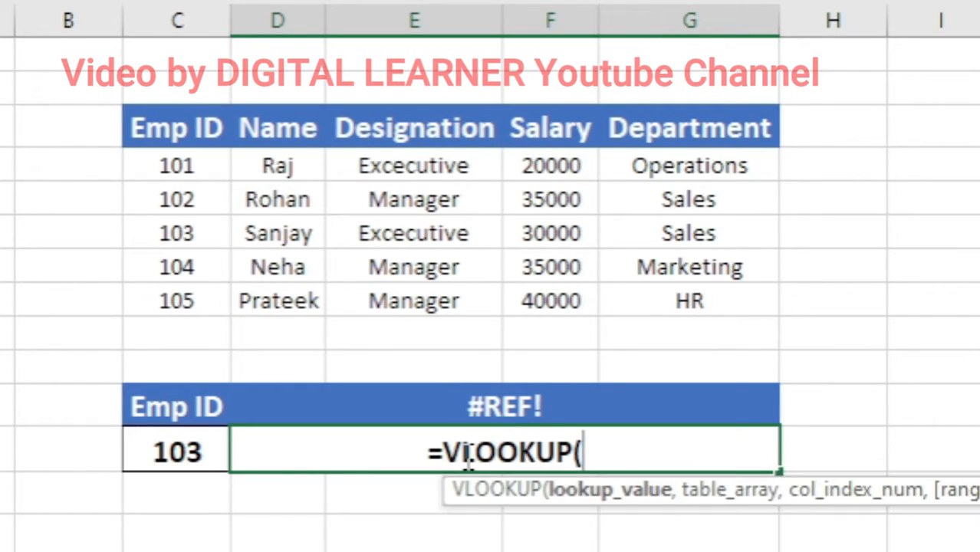
{"action": "key", "text": "Left"}
{"action": "type", "text": ","}
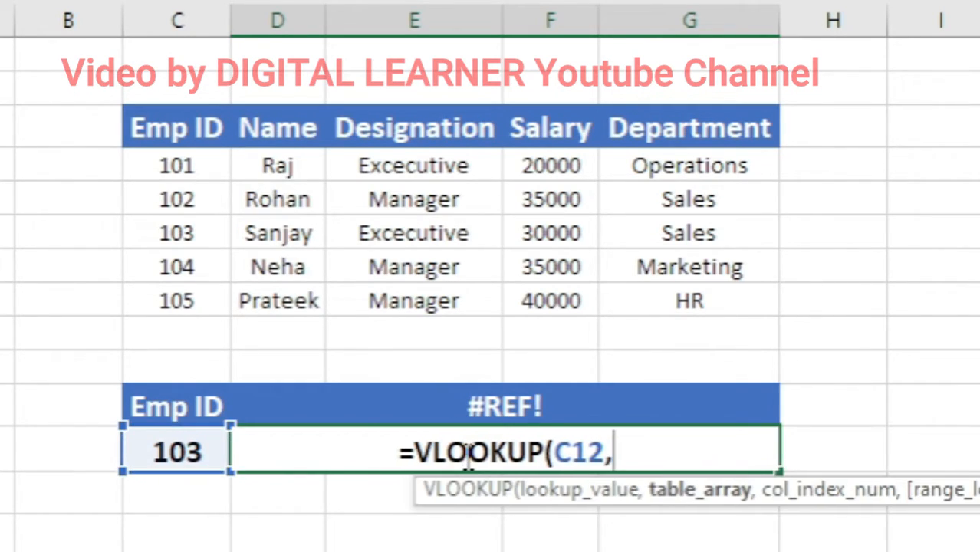
Select the employee data in C4:G8 as the table array of the VLOOKUP formula
{"action": "key", "text": "Up"}
{"action": "key", "text": "Up"}
{"action": "key", "text": "Up"}
{"action": "key", "text": "Up"}
{"action": "key", "text": "Left"}
{"action": "key", "text": "Up"}
{"action": "key", "text": "Up"}
{"action": "key", "text": "Up"}
{"action": "key", "text": "Up"}
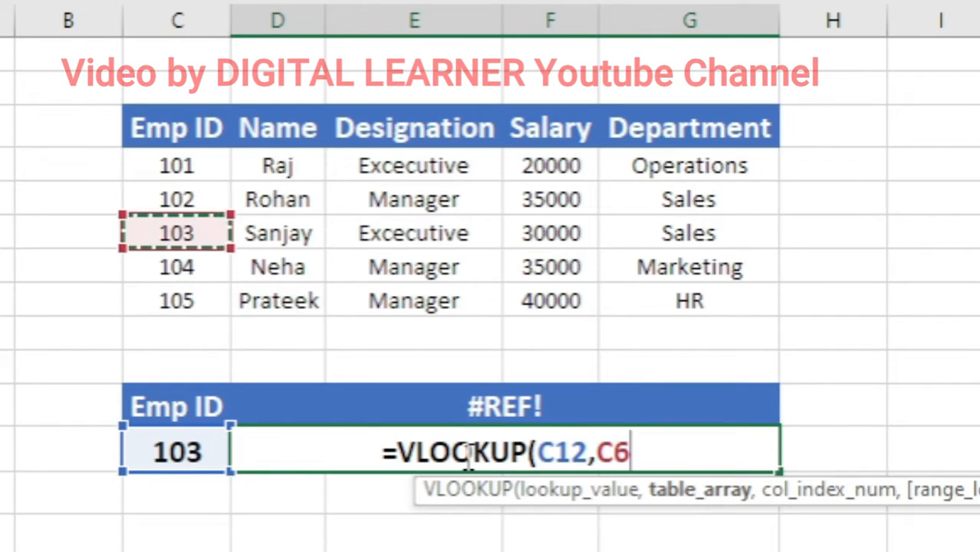
{"action": "key", "text": "shift+Right"}
{"action": "key", "text": "shift+Right"}
{"action": "key", "text": "shift+Right"}
{"action": "key", "text": "shift+Right"}
{"action": "key", "text": "shift+Down"}
{"action": "key", "text": "shift+Down"}
{"action": "key", "text": "shift+Down"}
{"action": "key", "text": "shift+Down"}
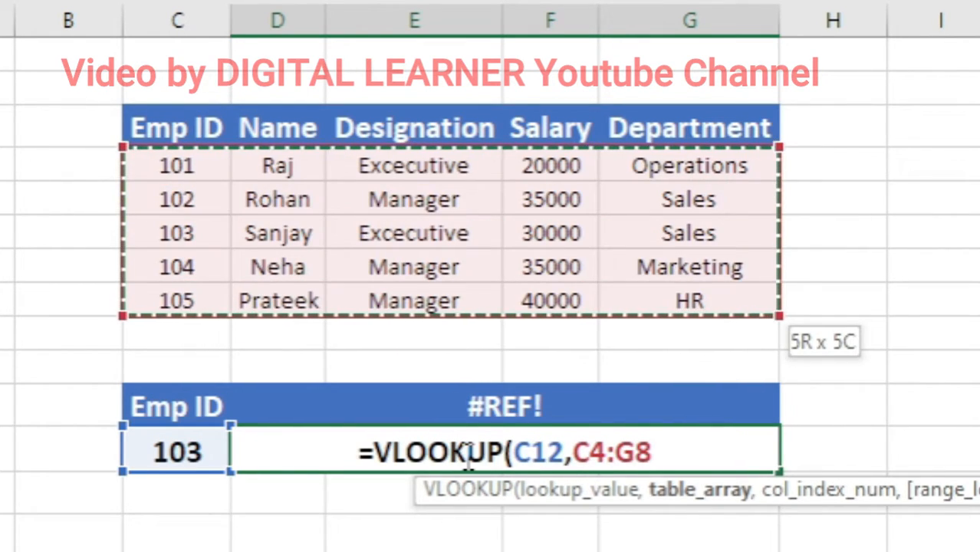
{"action": "type", "text": ","}
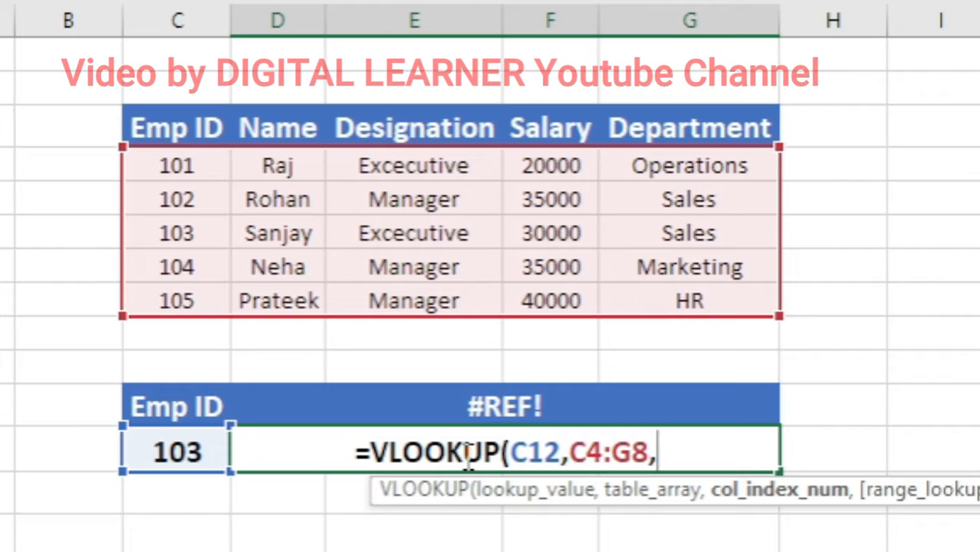
Finish the VLOOKUP with column index 5 and range lookup 0, and check the result against employee 103's department
{"action": "type", "text": "5"}
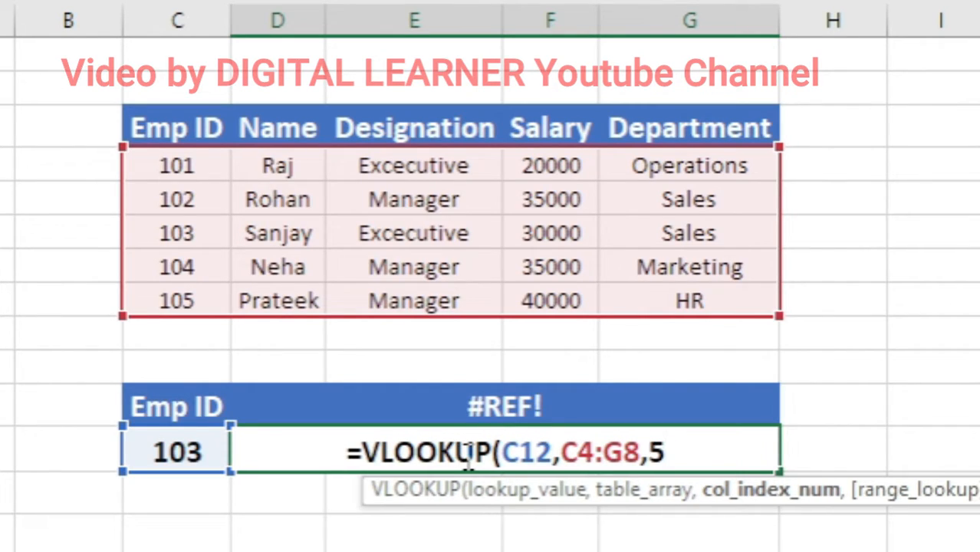
{"action": "type", "text": ",0"}
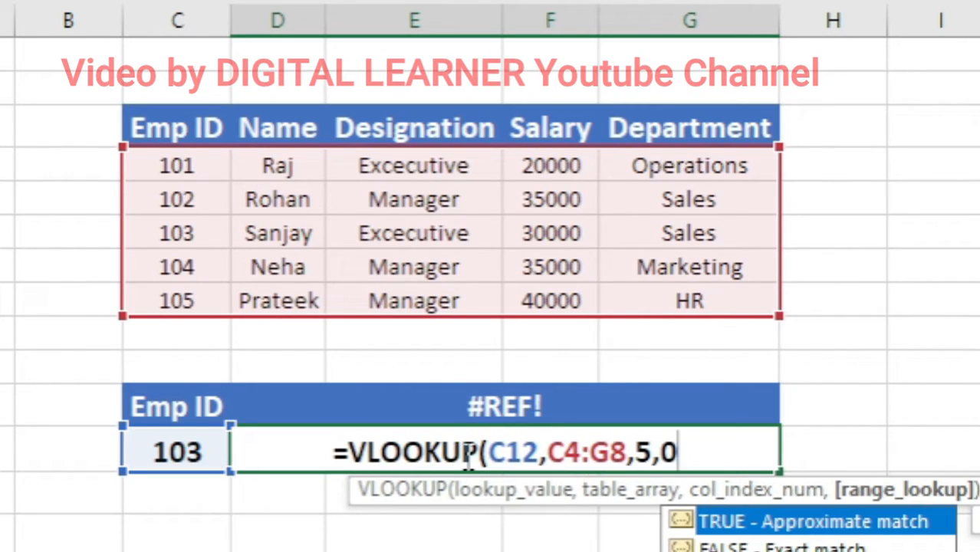
{"action": "type", "text": ")"}
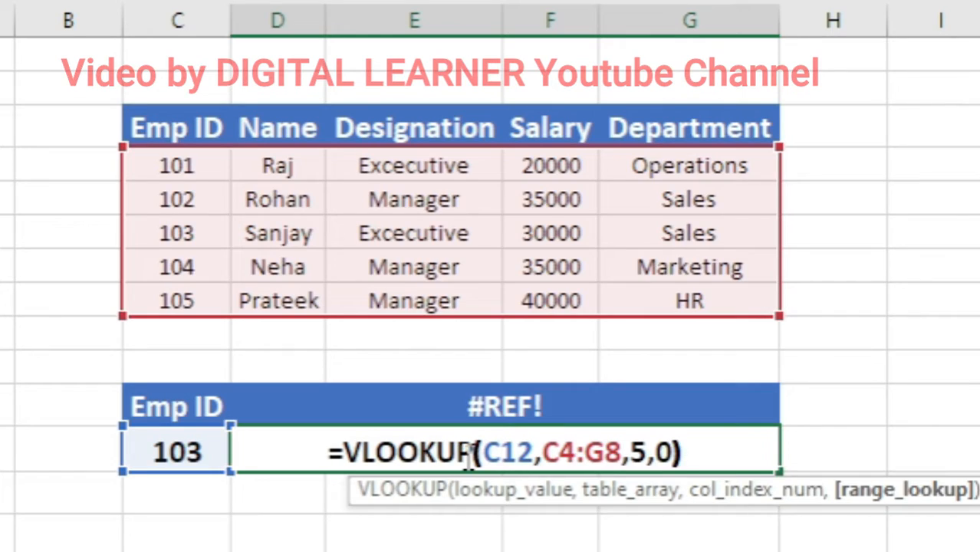
{"action": "key", "text": "Return"}
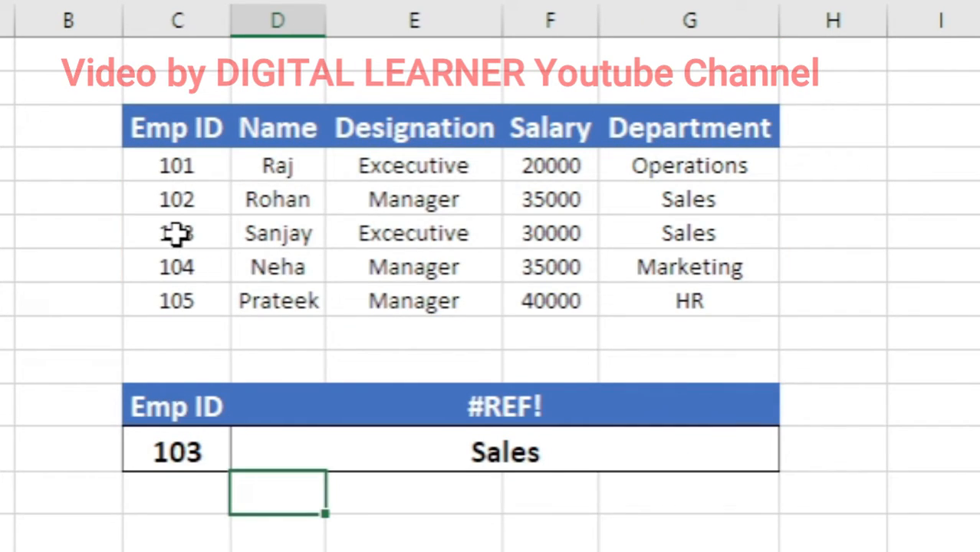
{"action": "left_click", "coordinate": [736, 238]}
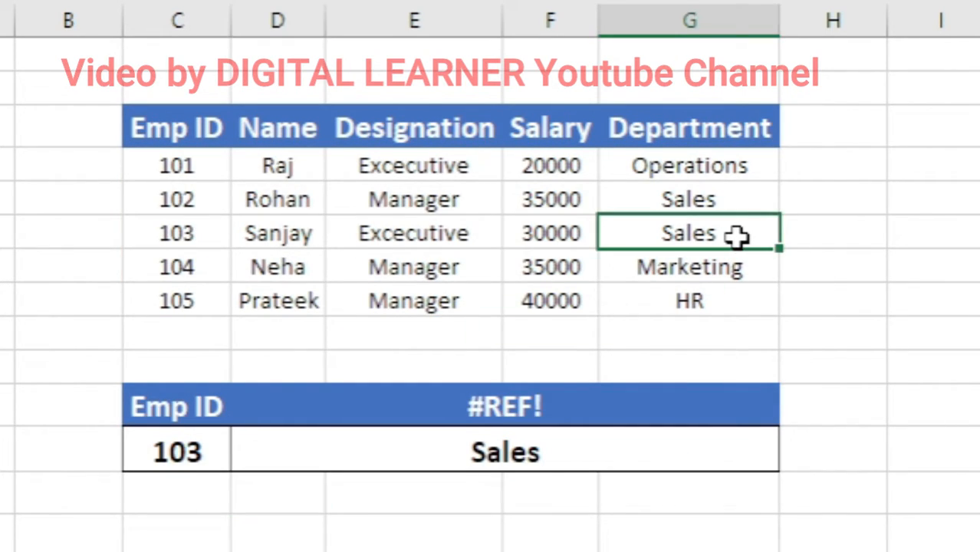
Change the column index of the VLOOKUP formula in D12 to 6, beyond the five columns of the table array
{"action": "left_click", "coordinate": [556, 453]}
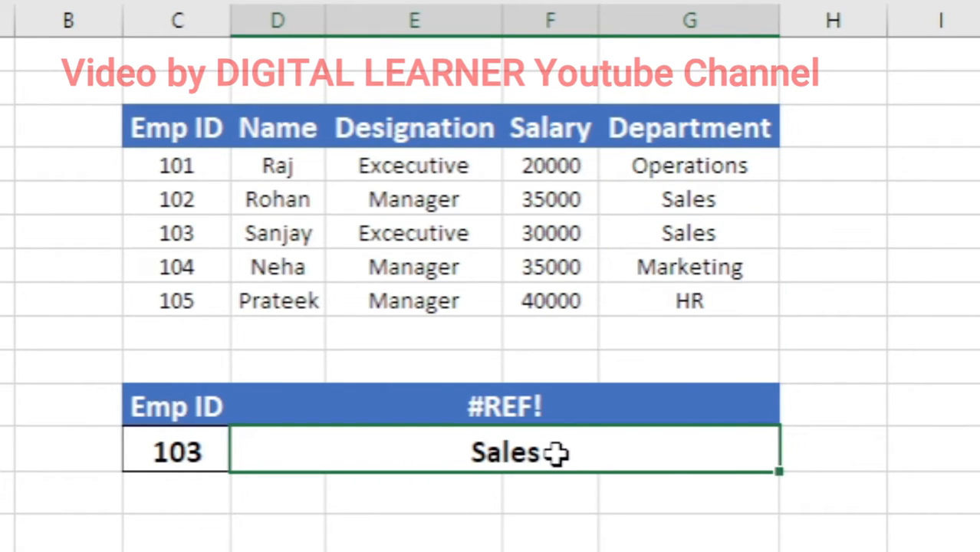
{"action": "key", "text": "F2"}
{"action": "key", "text": "Left"}
{"action": "key", "text": "Left"}
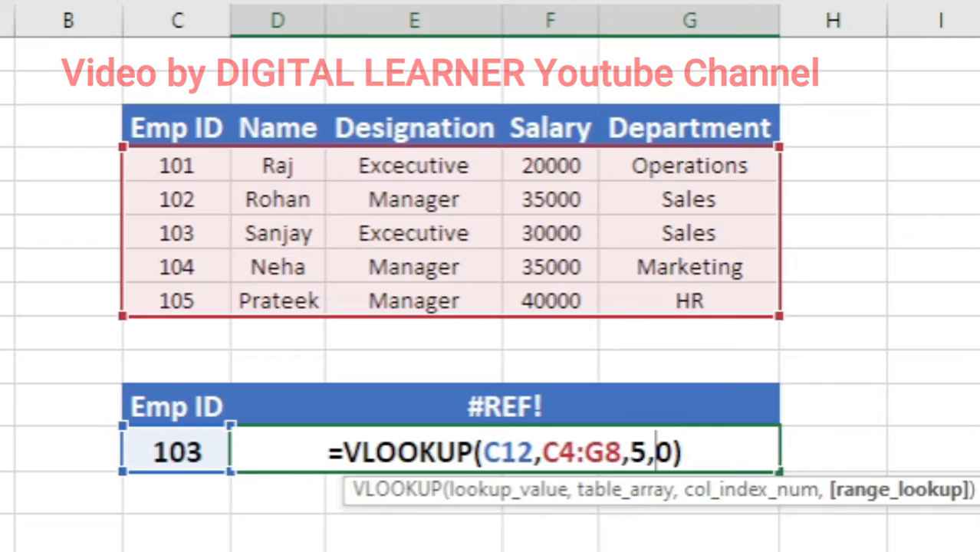
{"action": "key", "text": "Left"}
{"action": "key", "text": "BackSpace"}
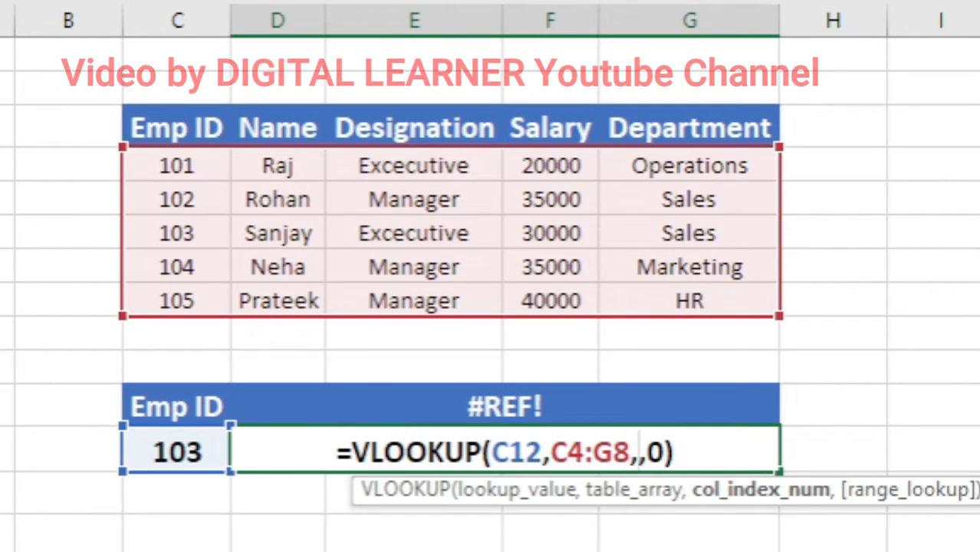
{"action": "type", "text": "6"}
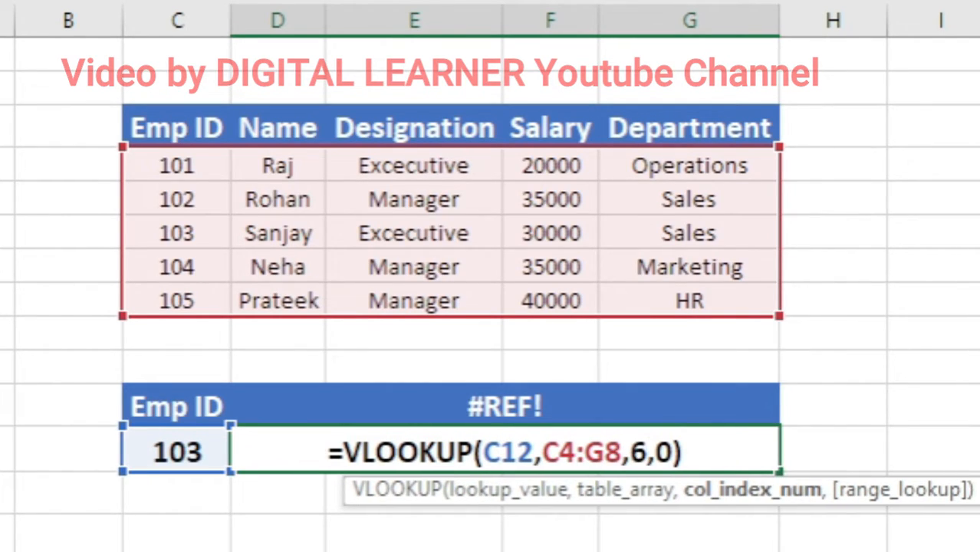
{"action": "key", "text": "Return"}
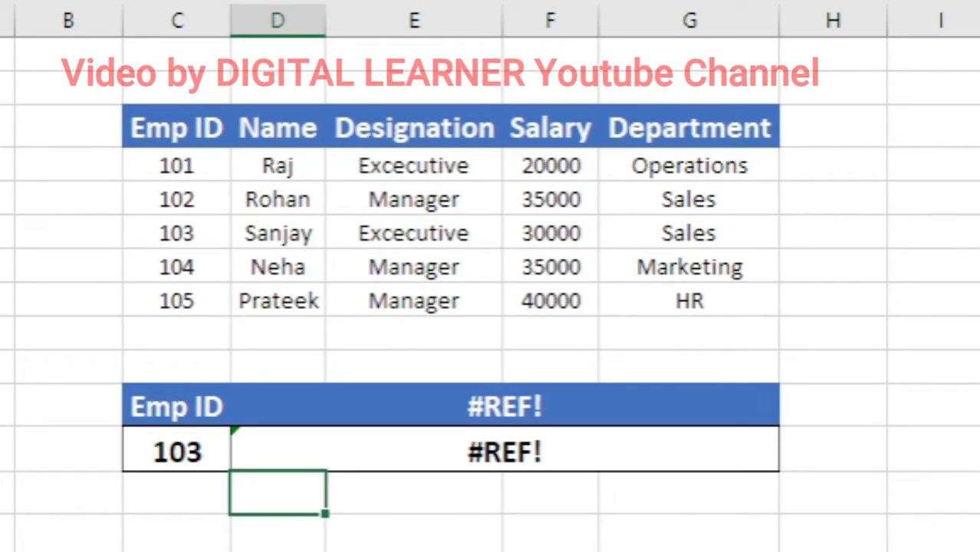
Duplicate the Department column from G3:G8 into column H and fit column H's width to its contents
{"action": "left_click", "coordinate": [694, 138]}
{"action": "key", "text": "shift+Down"}
{"action": "key", "text": "shift+Down"}
{"action": "key", "text": "shift+Down"}
{"action": "key", "text": "shift+Down"}
{"action": "key", "text": "shift+Down"}
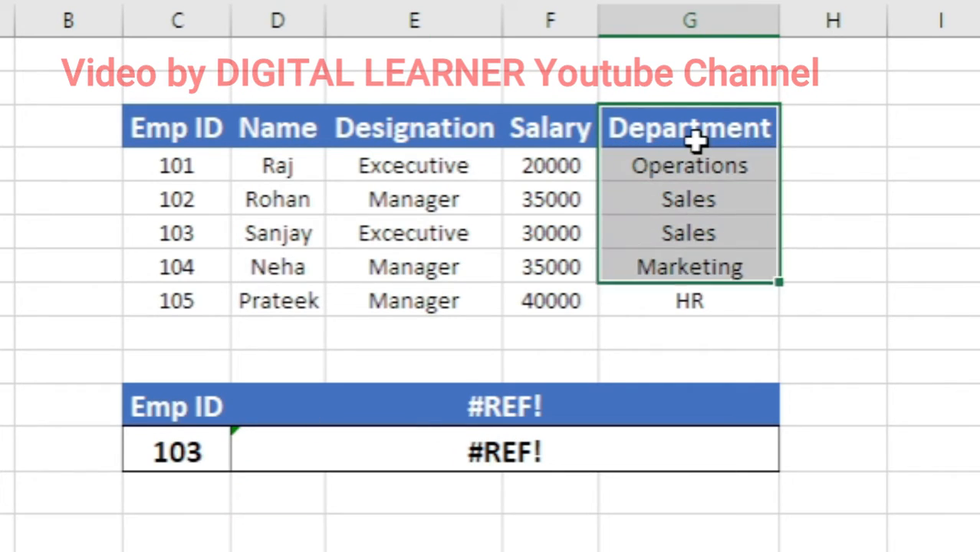
{"action": "key", "text": "ctrl+c"}
{"action": "key", "text": "Right"}
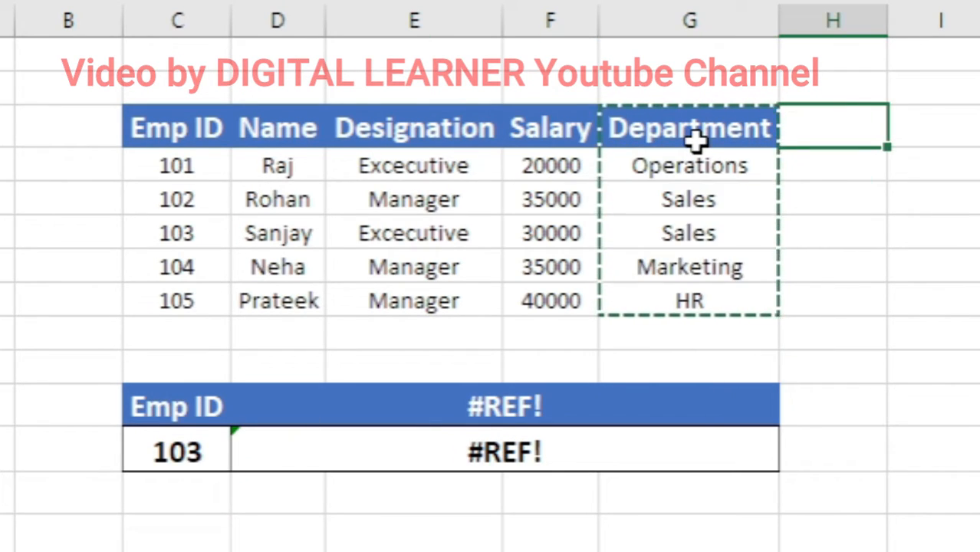
{"action": "key", "text": "ctrl+v"}
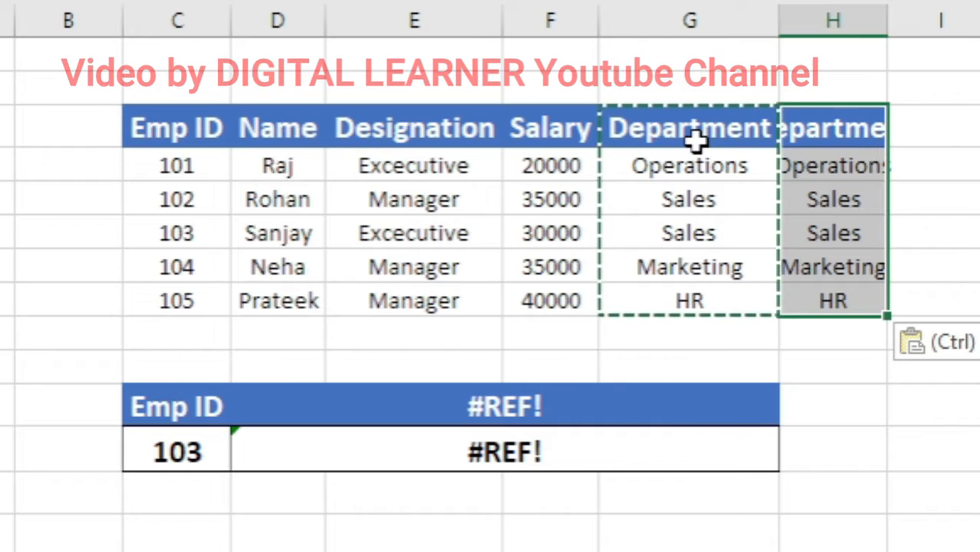
{"action": "double_click", "coordinate": [887, 20]}
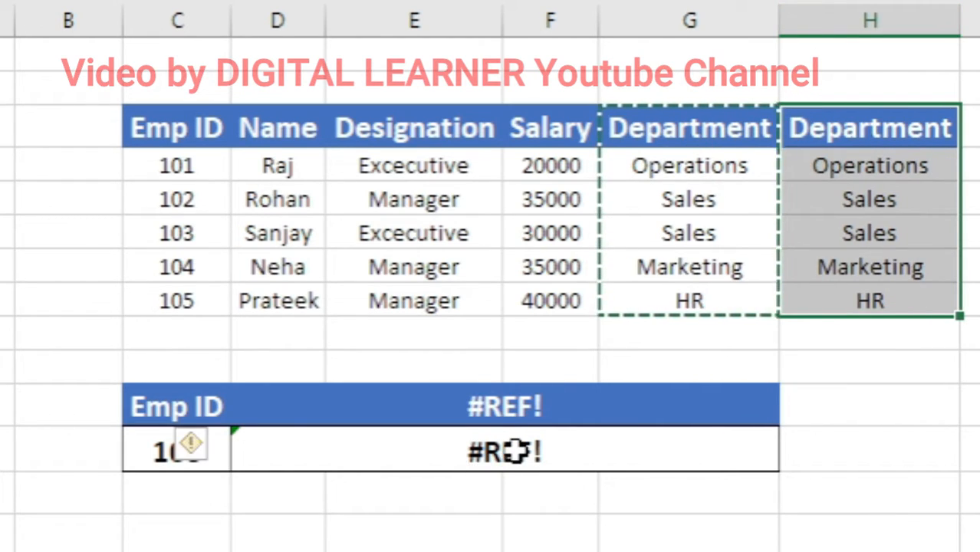
Start a new VLOOKUP formula in D12 with C12 as the lookup value, replacing the existing formula
{"action": "left_click", "coordinate": [516, 451]}
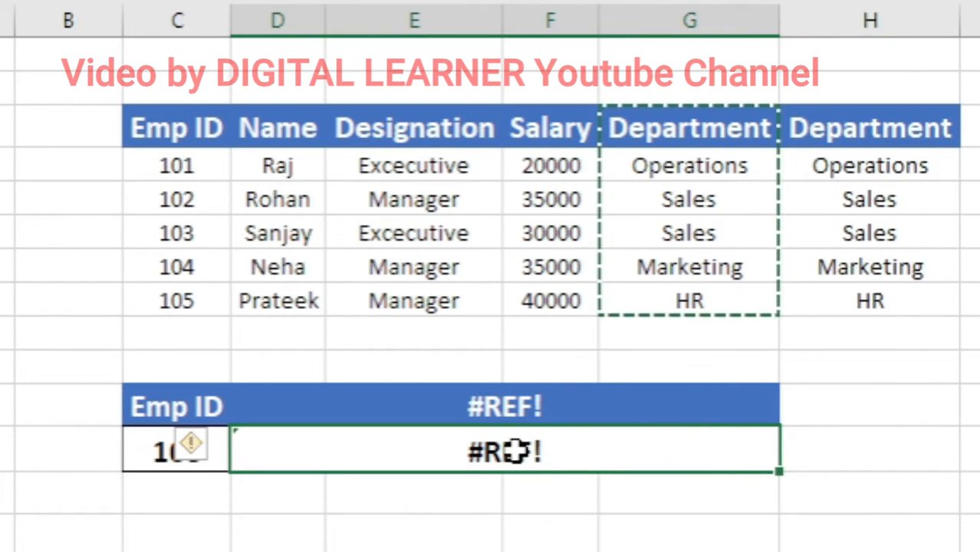
{"action": "type", "text": "=vlo"}
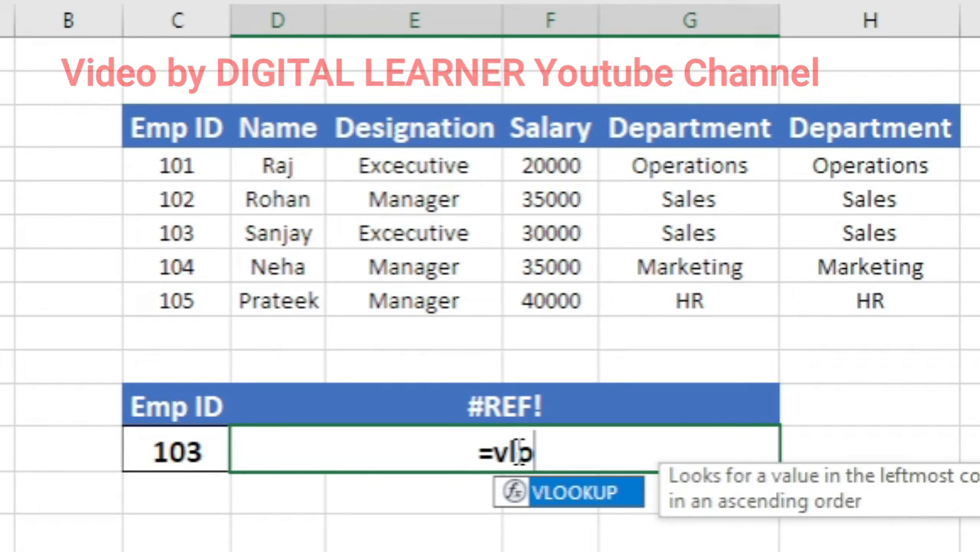
{"action": "key", "text": "Tab"}
{"action": "key", "text": "Left"}
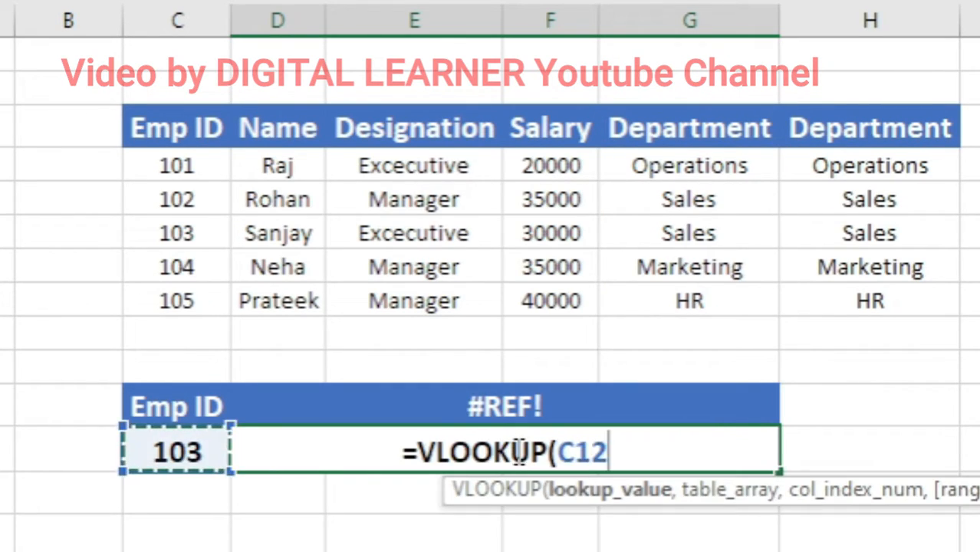
{"action": "type", "text": ","}
Complete the VLOOKUP with table array C4:H8, column index 6 and range lookup 0
{"action": "key", "text": "Up"}
{"action": "key", "text": "Up"}
{"action": "key", "text": "Up"}
{"action": "key", "text": "Up"}
{"action": "key", "text": "Up"}
{"action": "key", "text": "Up"}
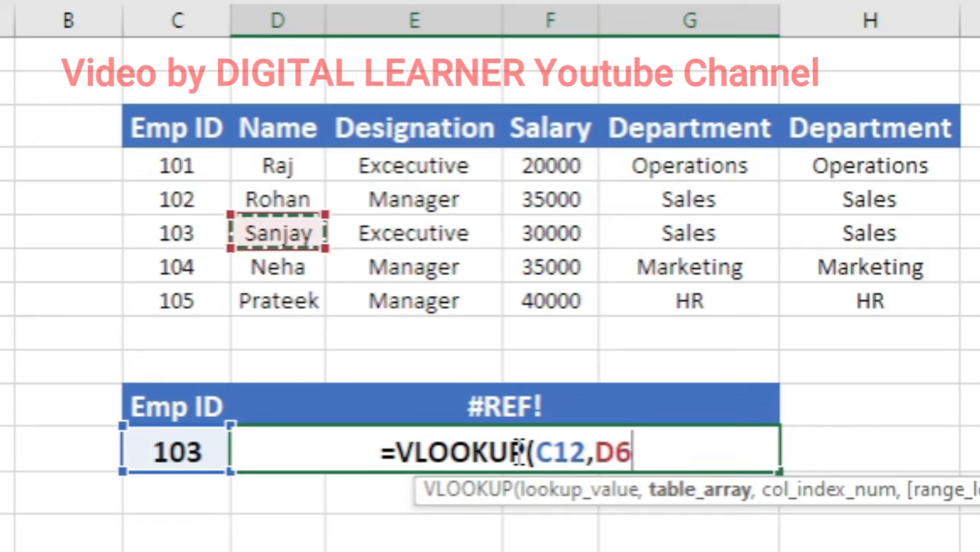
{"action": "key", "text": "Down"}
{"action": "key", "text": "Left"}
{"action": "key", "text": "ctrl+shift+Right"}
{"action": "key", "text": "ctrl+shift+Down"}
{"action": "type", "text": ",6"}
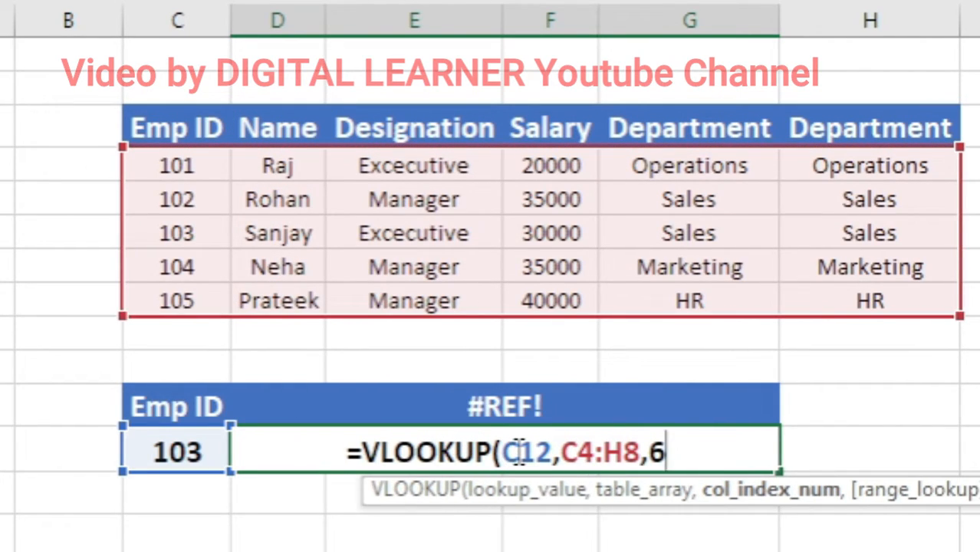
{"action": "type", "text": ",0)"}
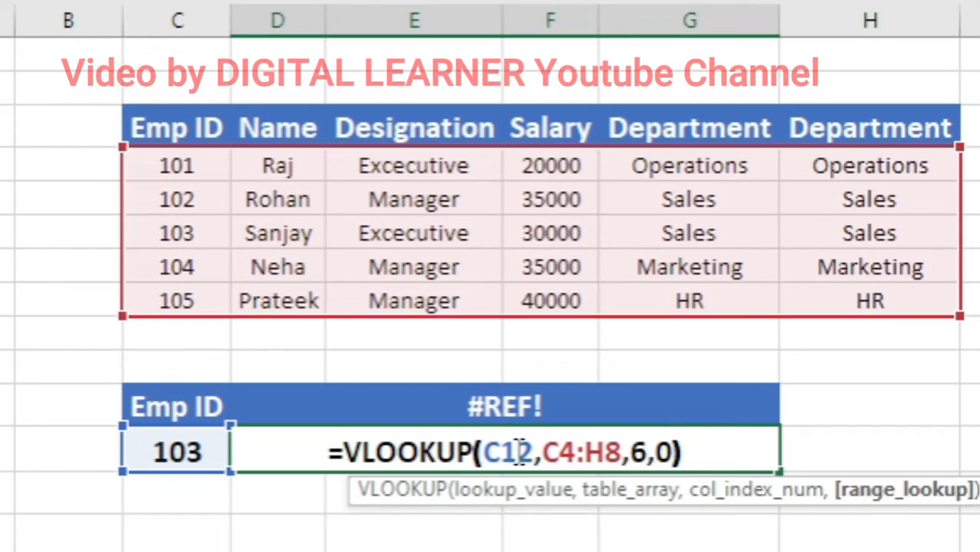
{"action": "key", "text": "Return"}
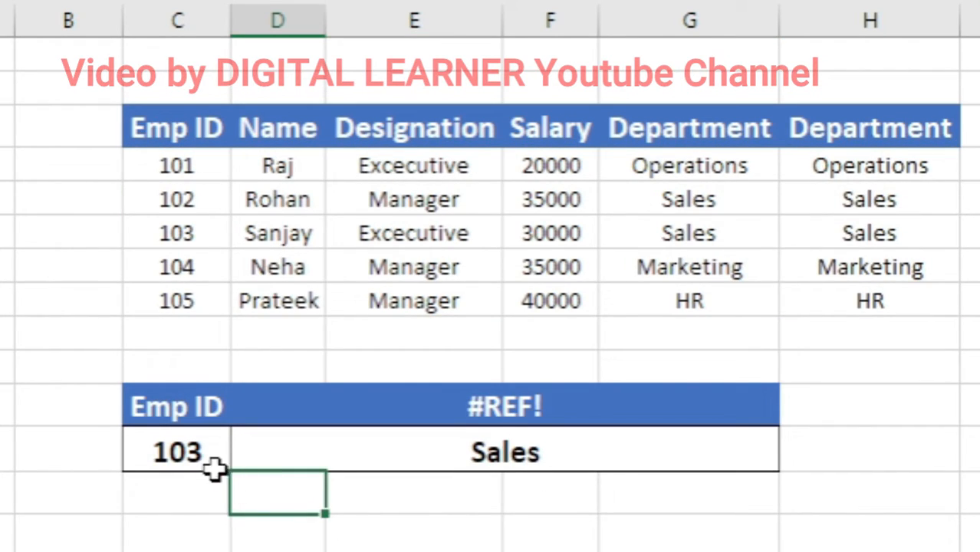
Change the employee ID in C12 to 104 to test the extended VLOOKUP formula
{"action": "left_click", "coordinate": [181, 453]}
{"action": "type", "text": "104"}
{"action": "key", "text": "Return"}
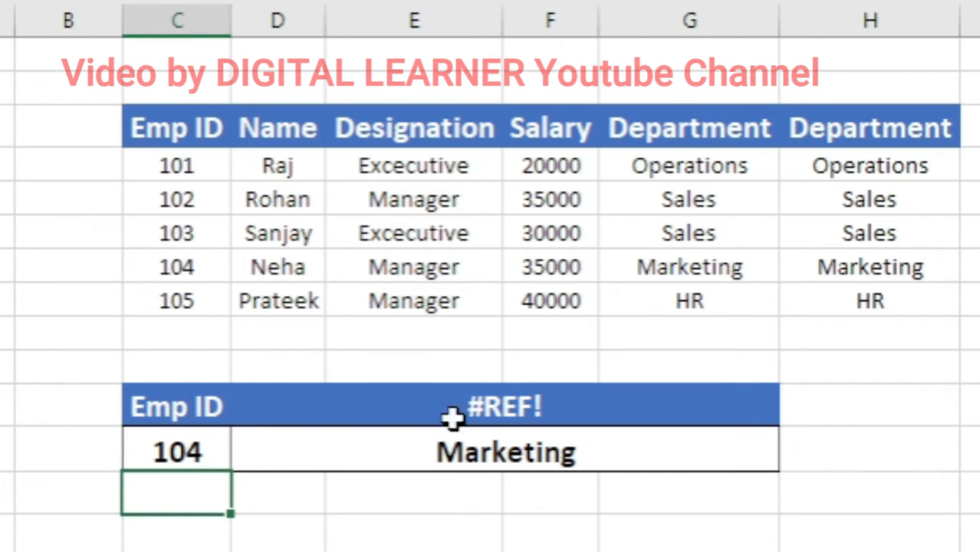
Delete the whole column H with the duplicated Department data
{"action": "left_click", "coordinate": [884, 12]}
{"action": "right_click", "coordinate": [884, 17]}
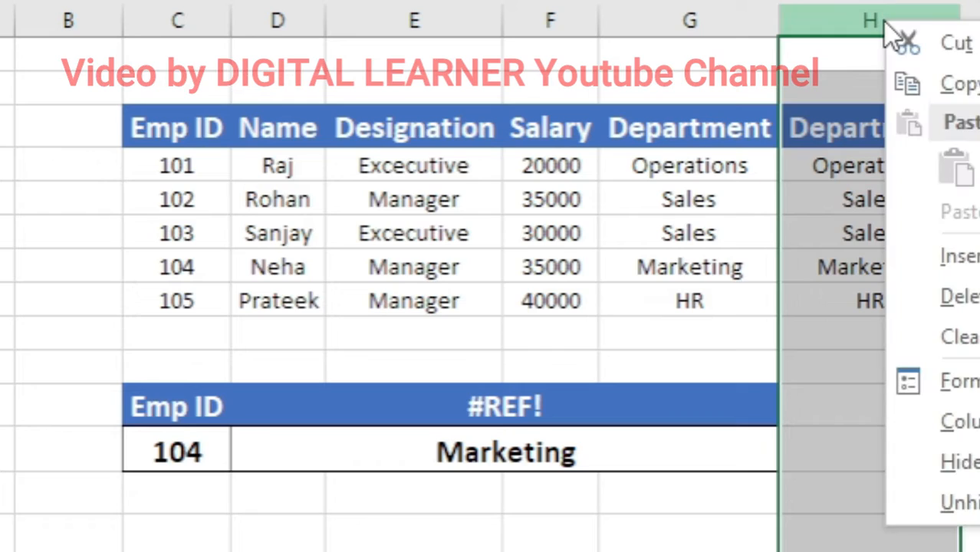
{"action": "left_click", "coordinate": [972, 307]}
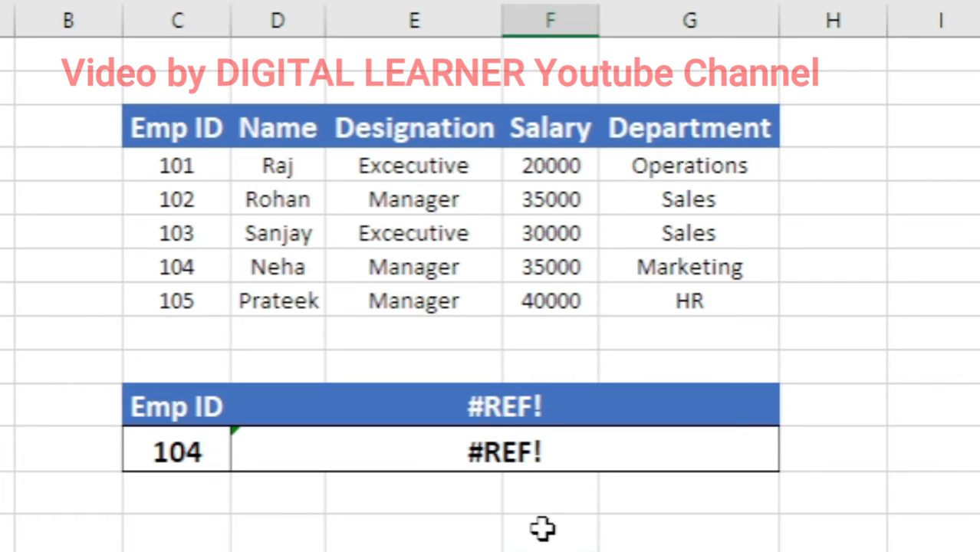
Inspect the table array and column index of the VLOOKUP formula in D12, leaving the formula as it is
{"action": "double_click", "coordinate": [542, 452]}
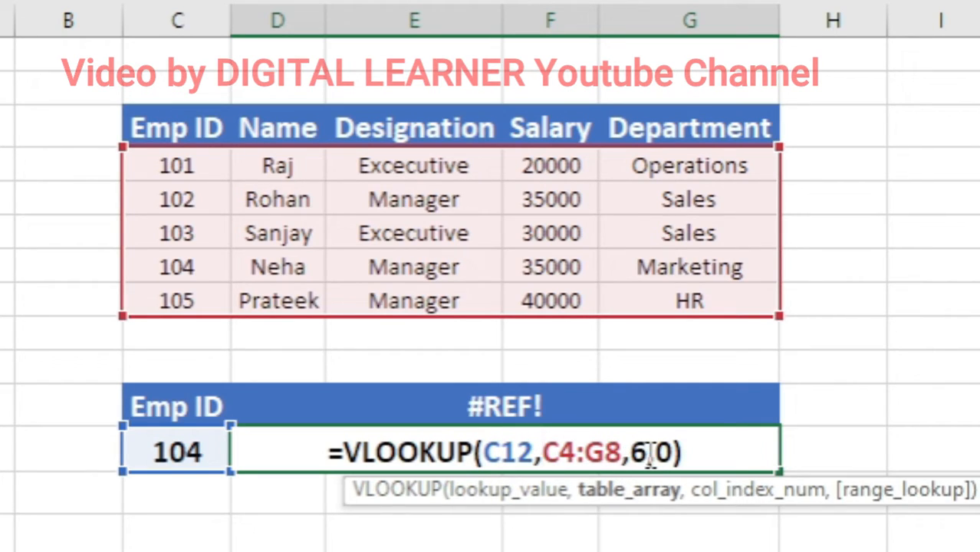
{"action": "key", "text": "ctrl+Return"}
{"action": "left_click", "coordinate": [407, 532]}
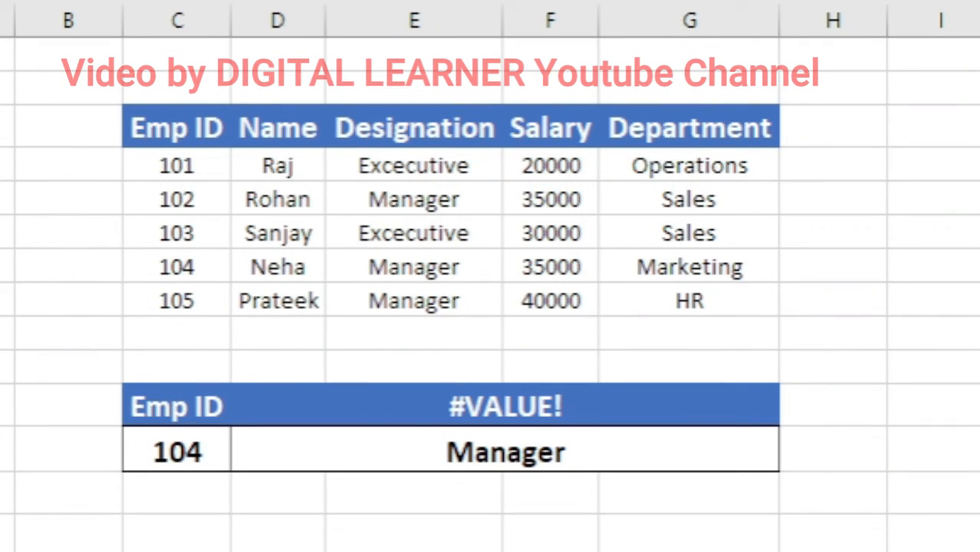
Set the column index of the VLOOKUP formula in the #VALUE! example to 0
{"action": "double_click", "coordinate": [623, 450]}
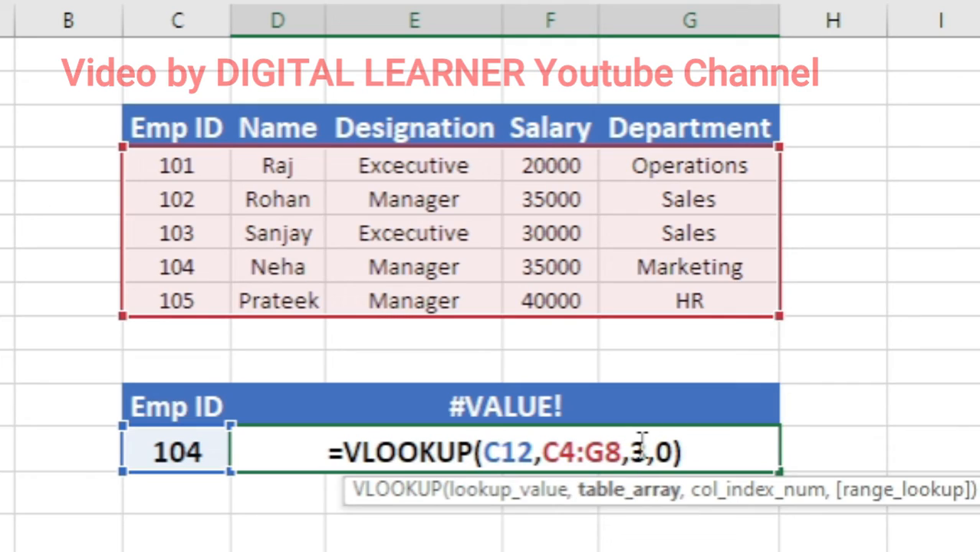
{"action": "key", "text": "Right"}
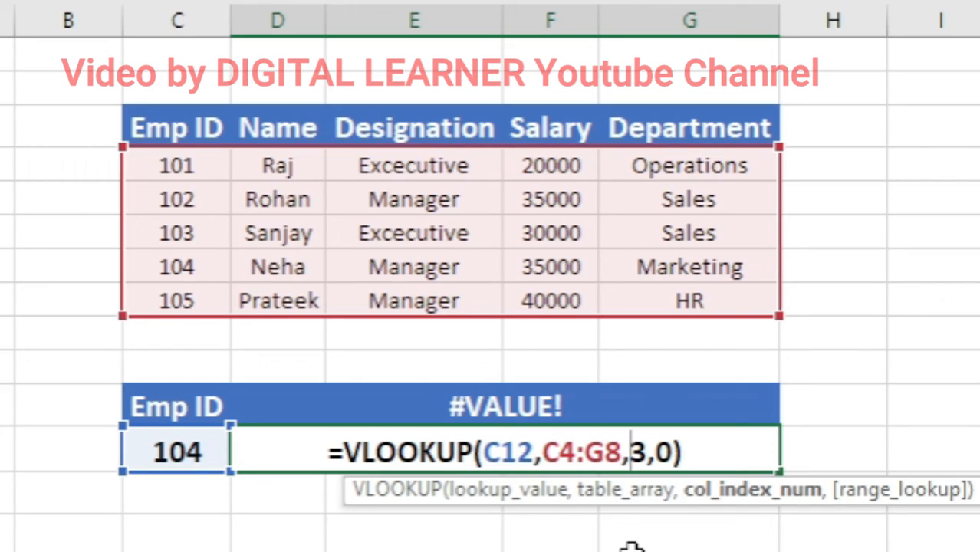
{"action": "key", "text": "Delete"}
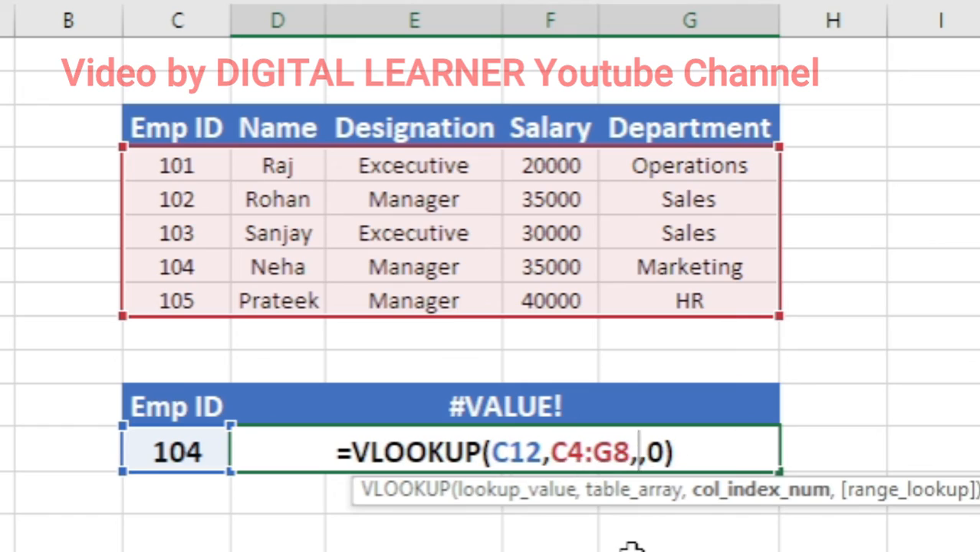
{"action": "type", "text": "0"}
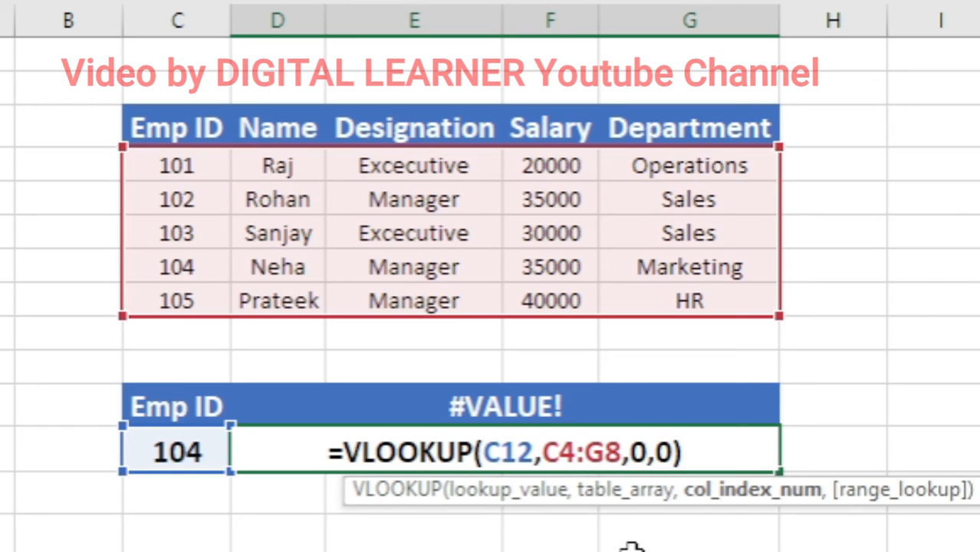
{"action": "key", "text": "Return"}
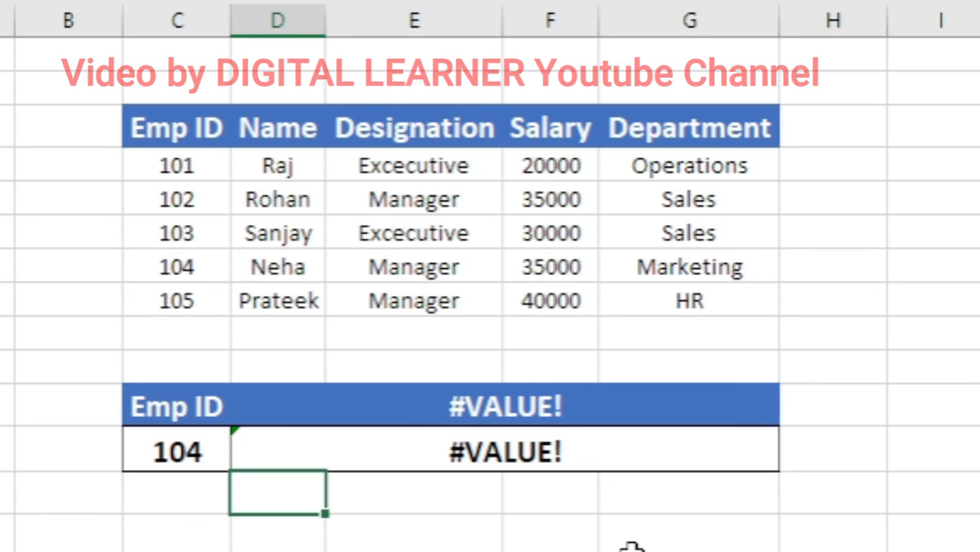
Set the column index of the VLOOKUP formula in the #VALUE! example to -1
{"action": "double_click", "coordinate": [598, 451]}
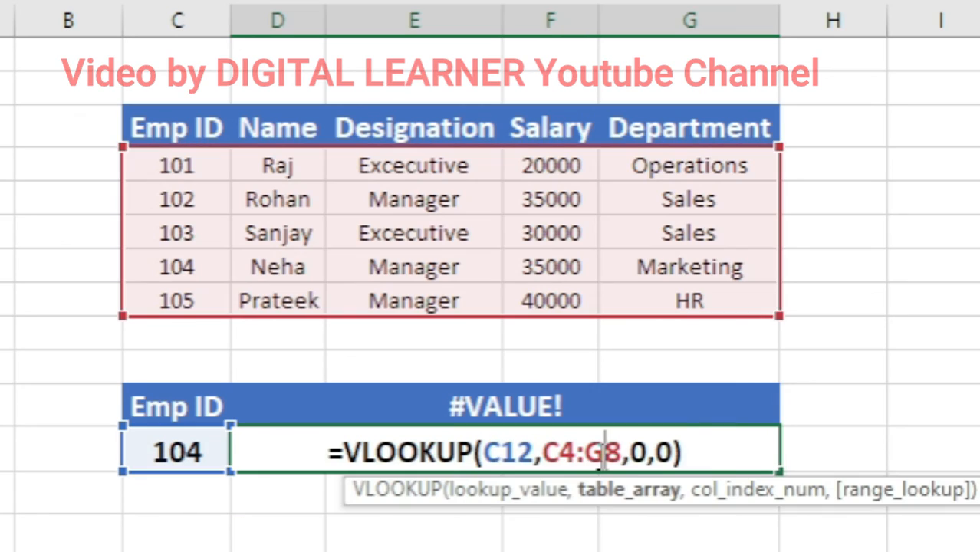
{"action": "left_click", "coordinate": [643, 451]}
{"action": "key", "text": "BackSpace"}
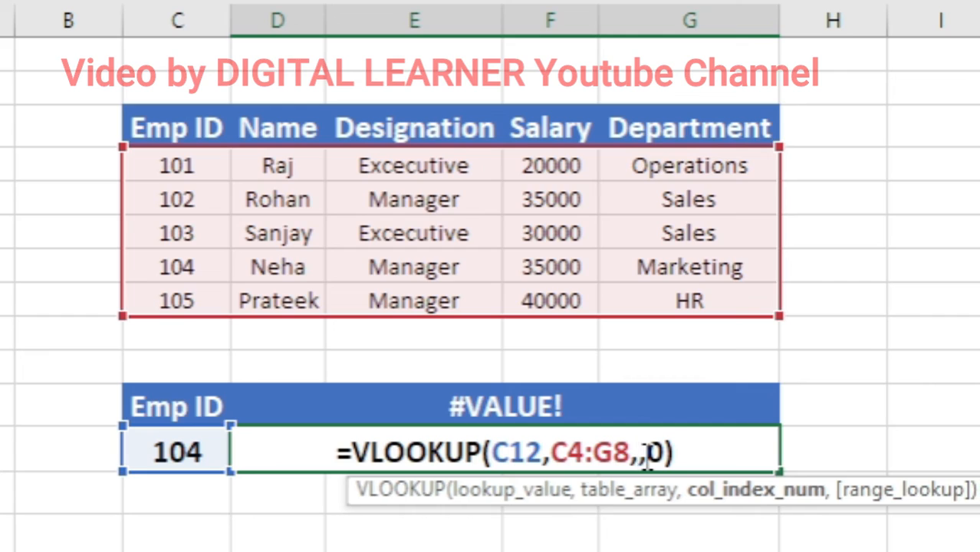
{"action": "type", "text": "-1"}
{"action": "key", "text": "Return"}
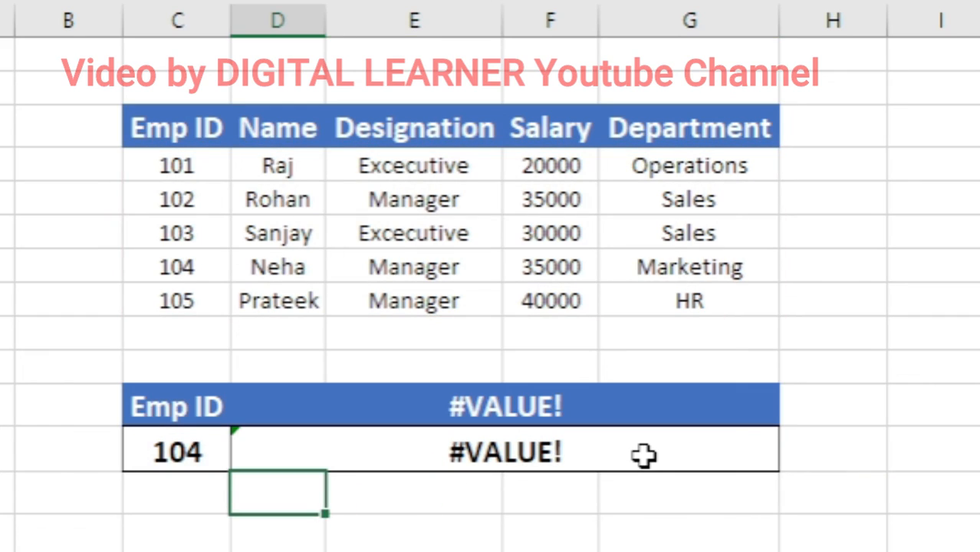